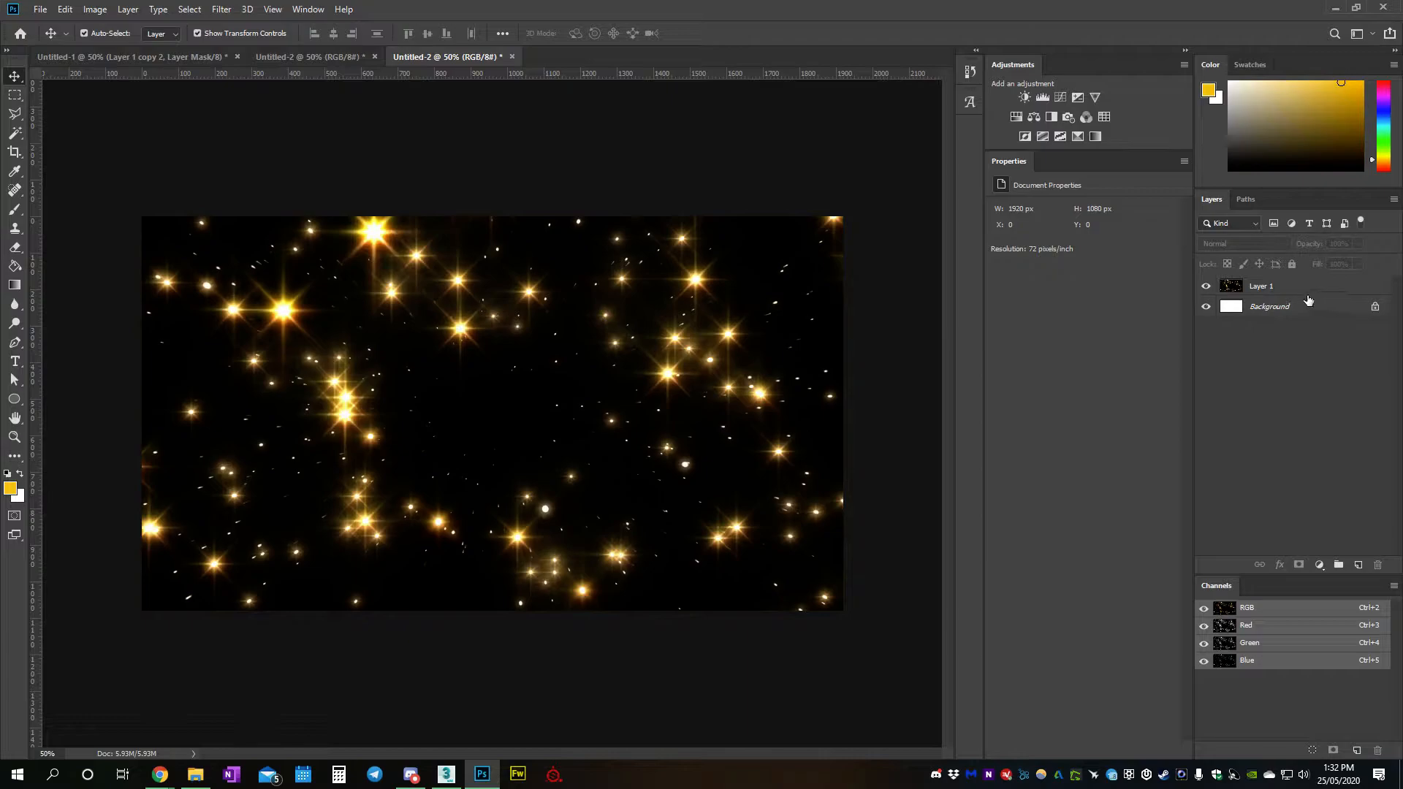
- Convert the white Background into a regular layer, fill it with black and lock it, keeping the star layer visible
click(1206, 289)
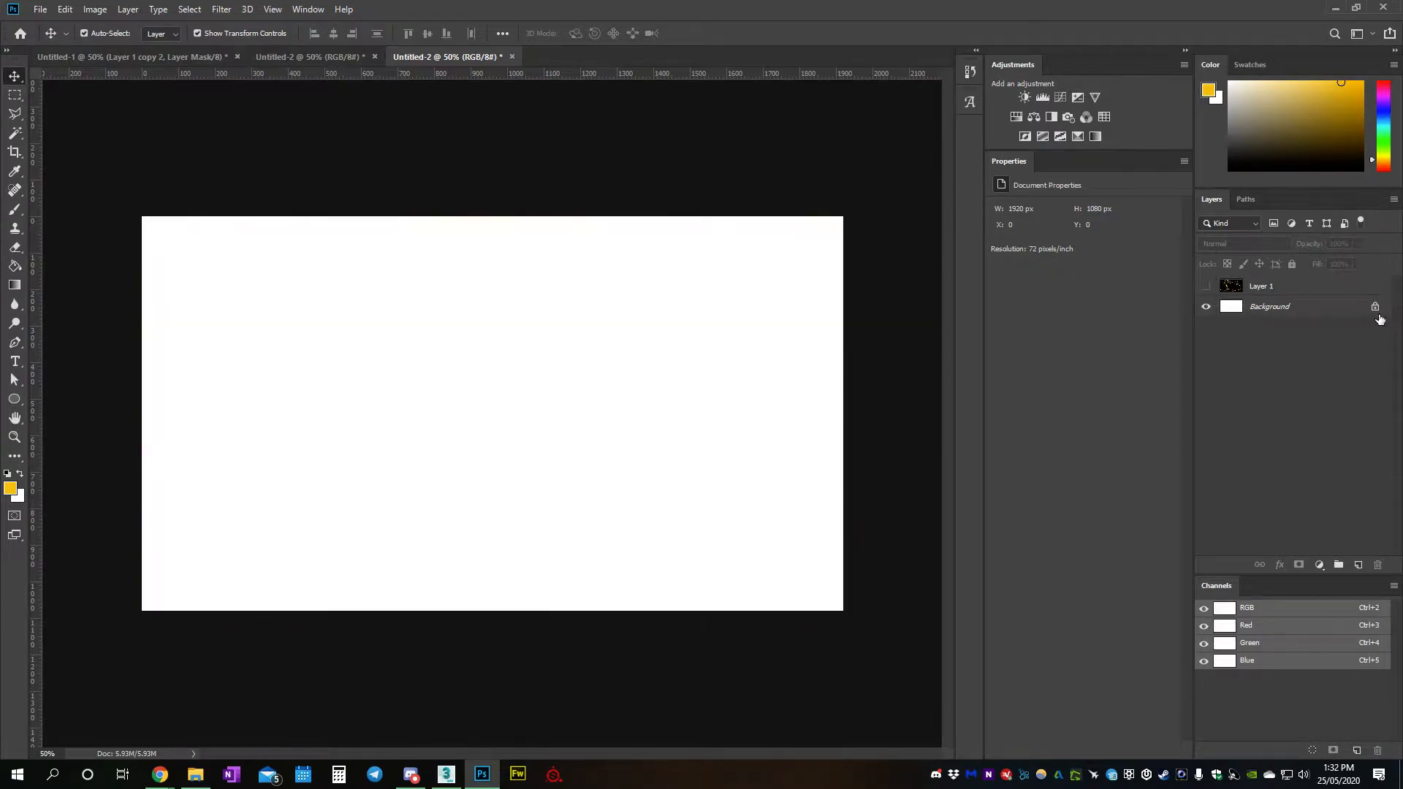
click(1375, 310)
key(d)
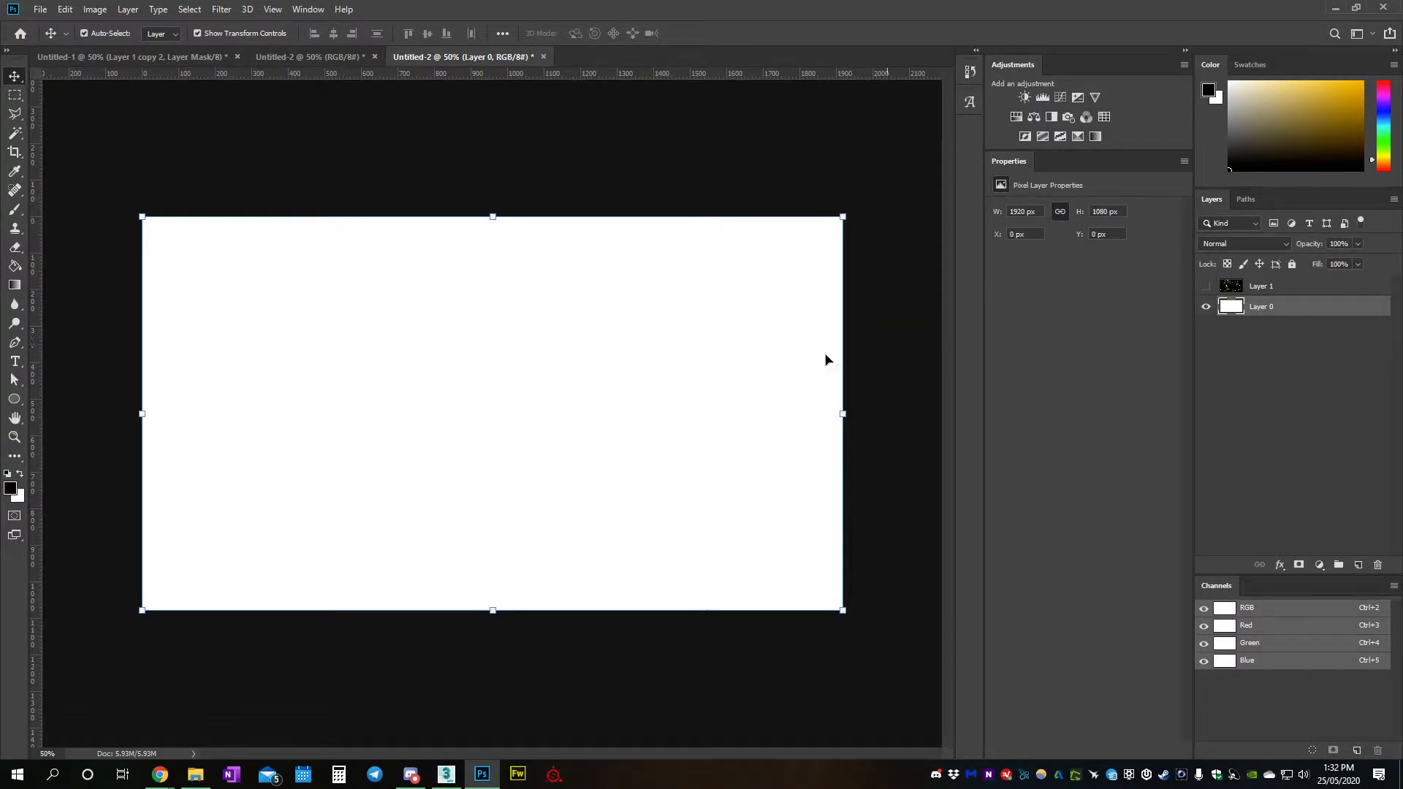
key(g)
click(496, 348)
click(14, 76)
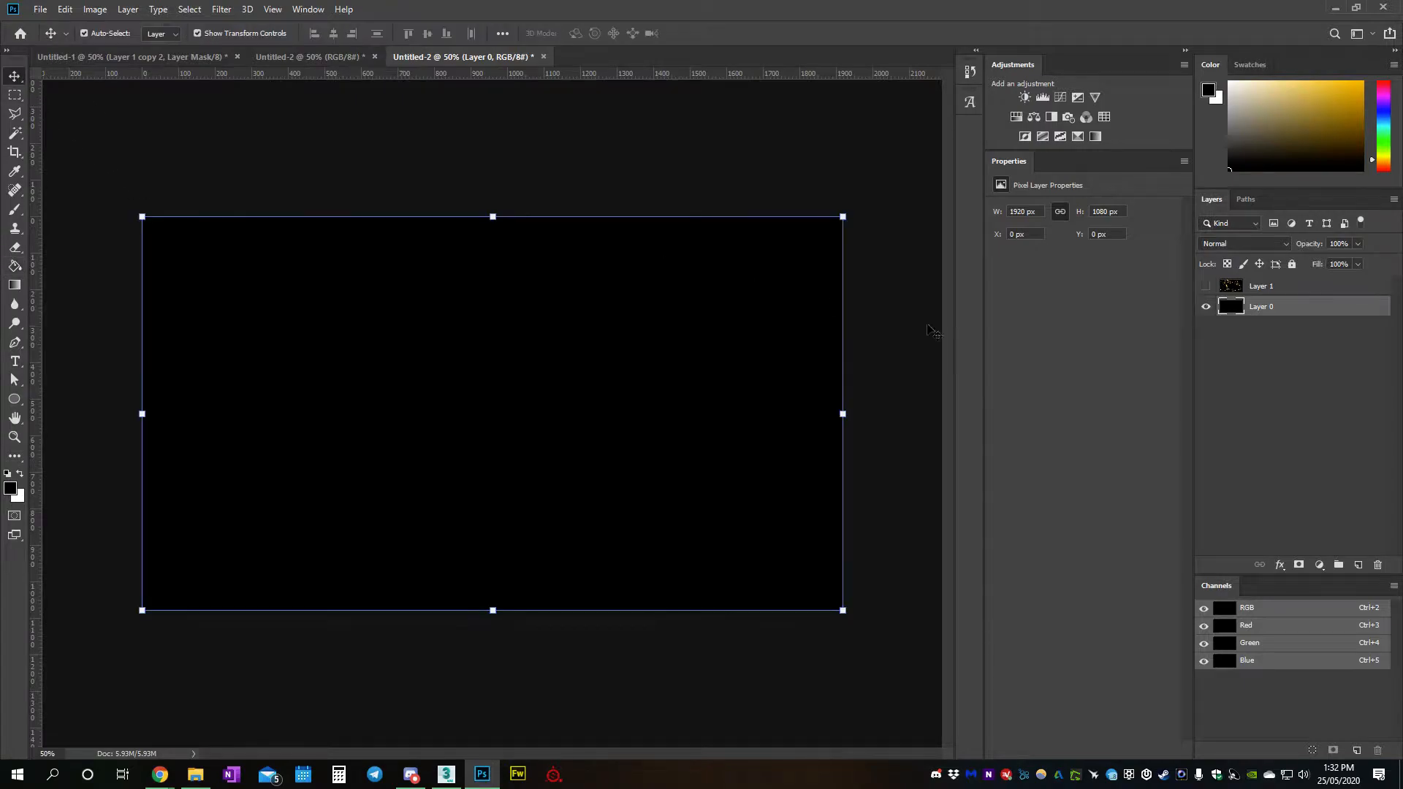
click(1292, 263)
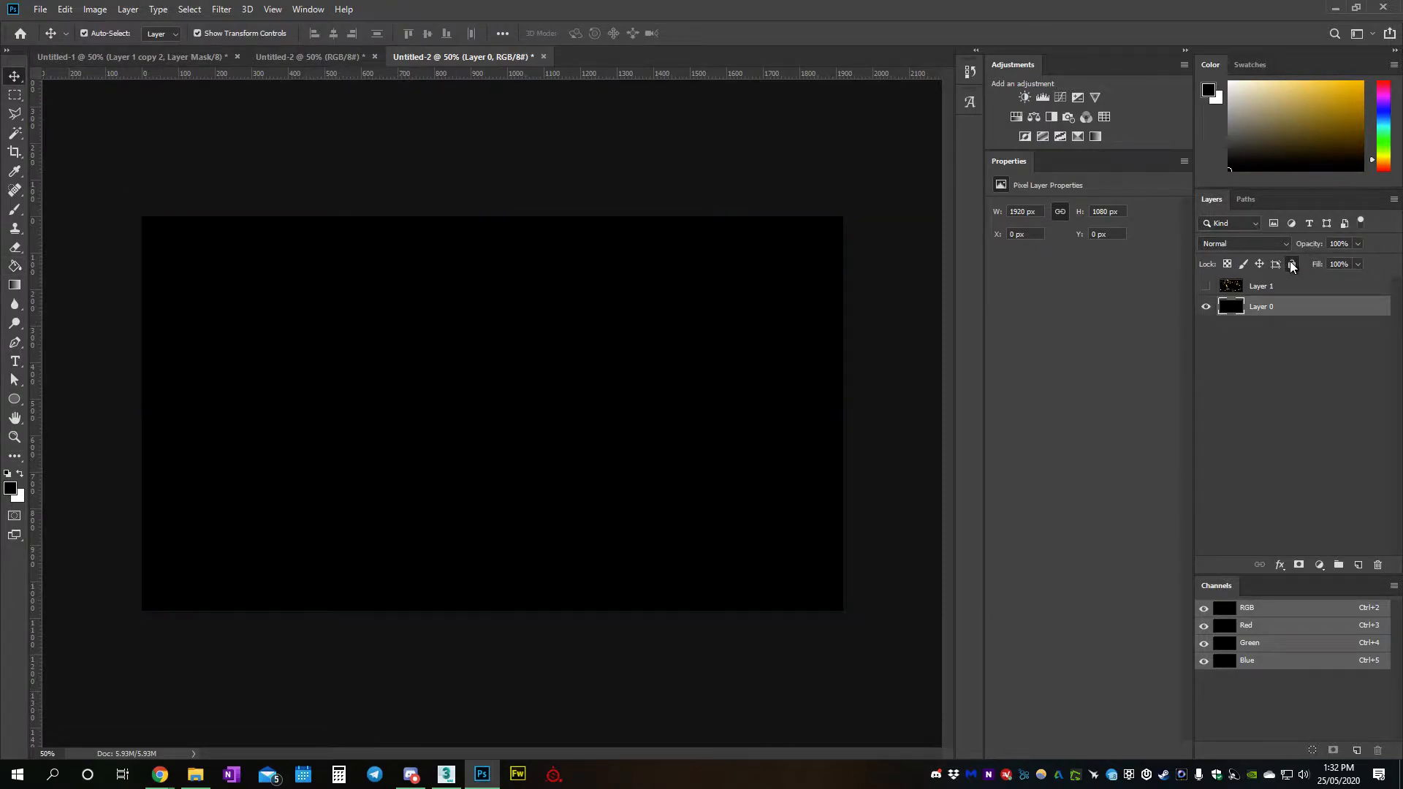
click(1204, 287)
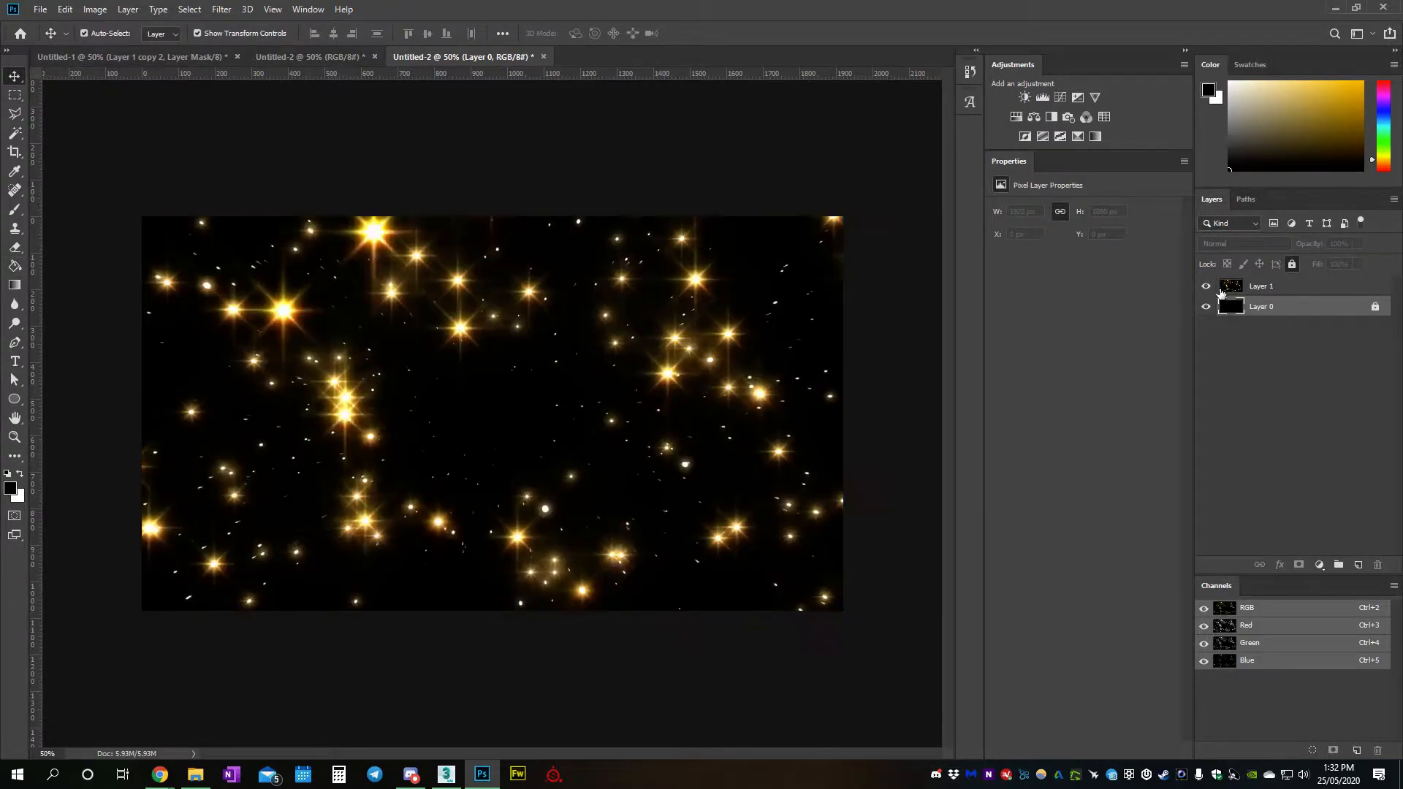
- Sample the orange glow colour of the large star near the image's upper edge as the foreground colour
click(1268, 291)
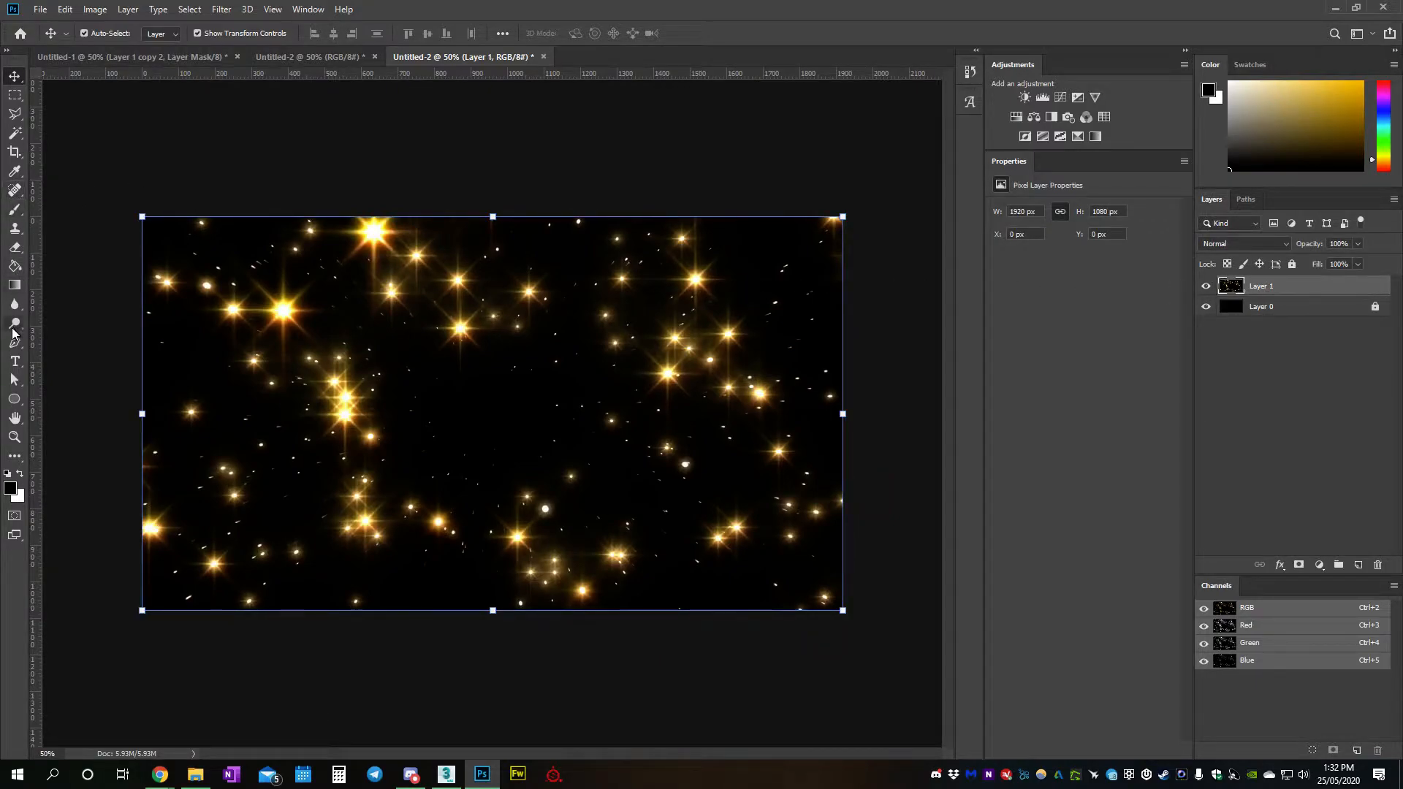
click(17, 267)
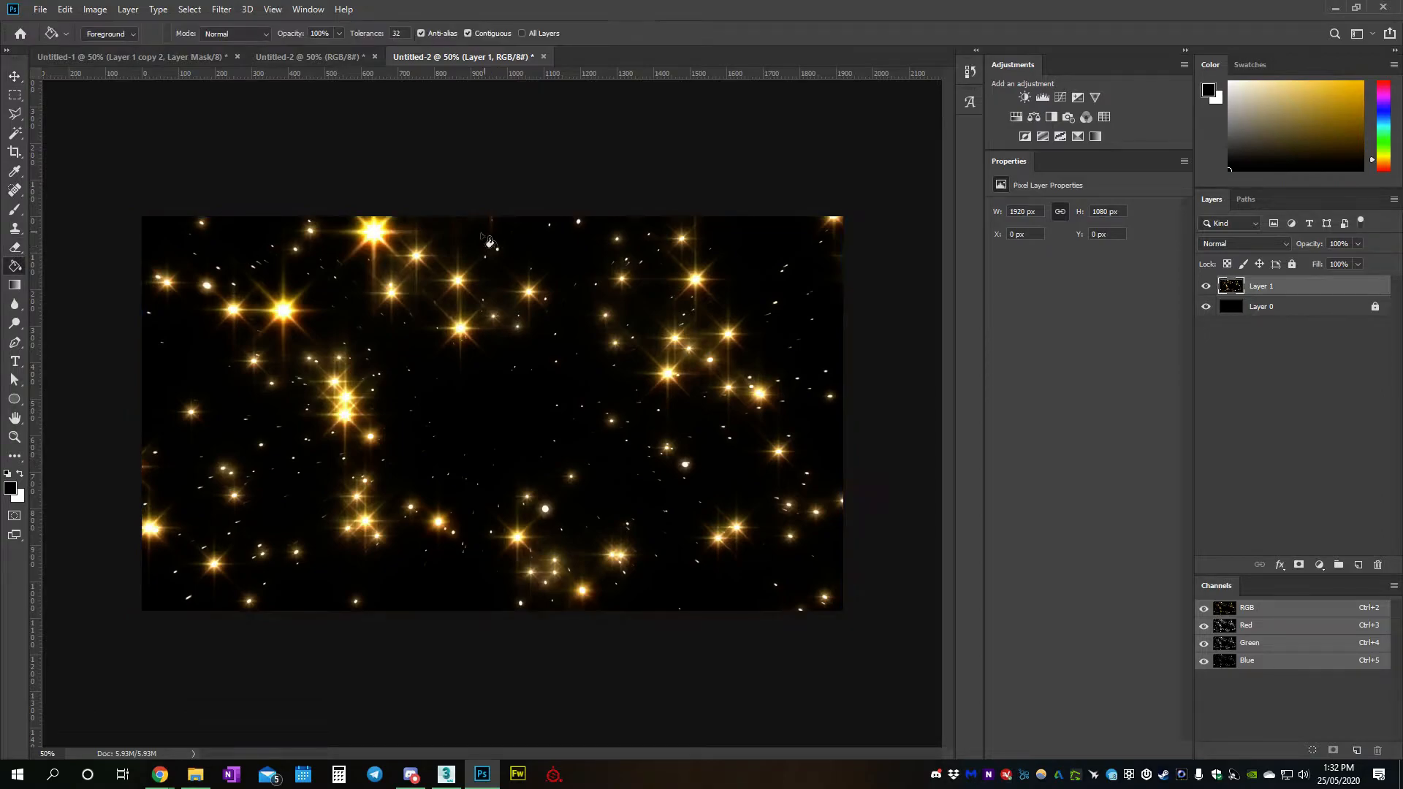
alt+click(389, 216)
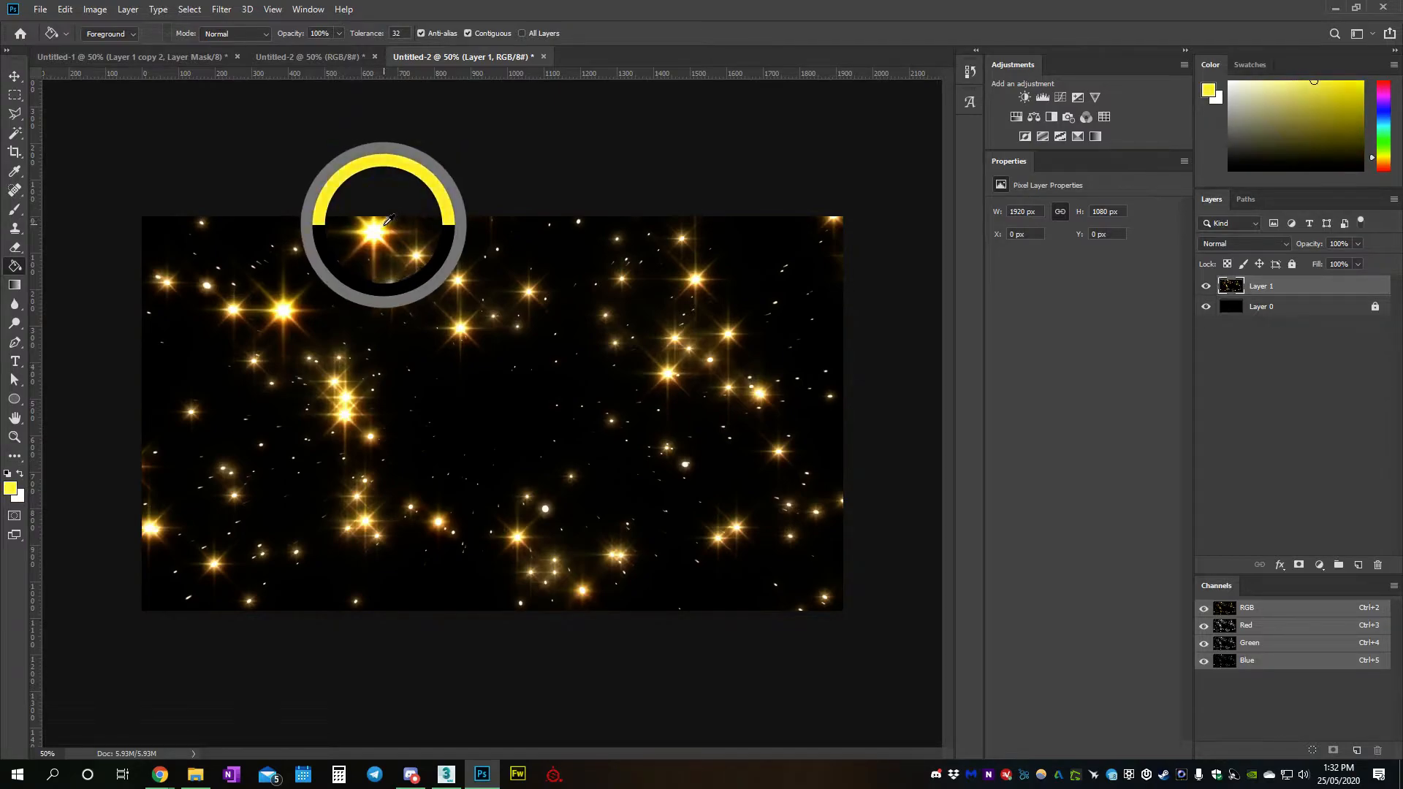
drag(388, 221, 389, 221)
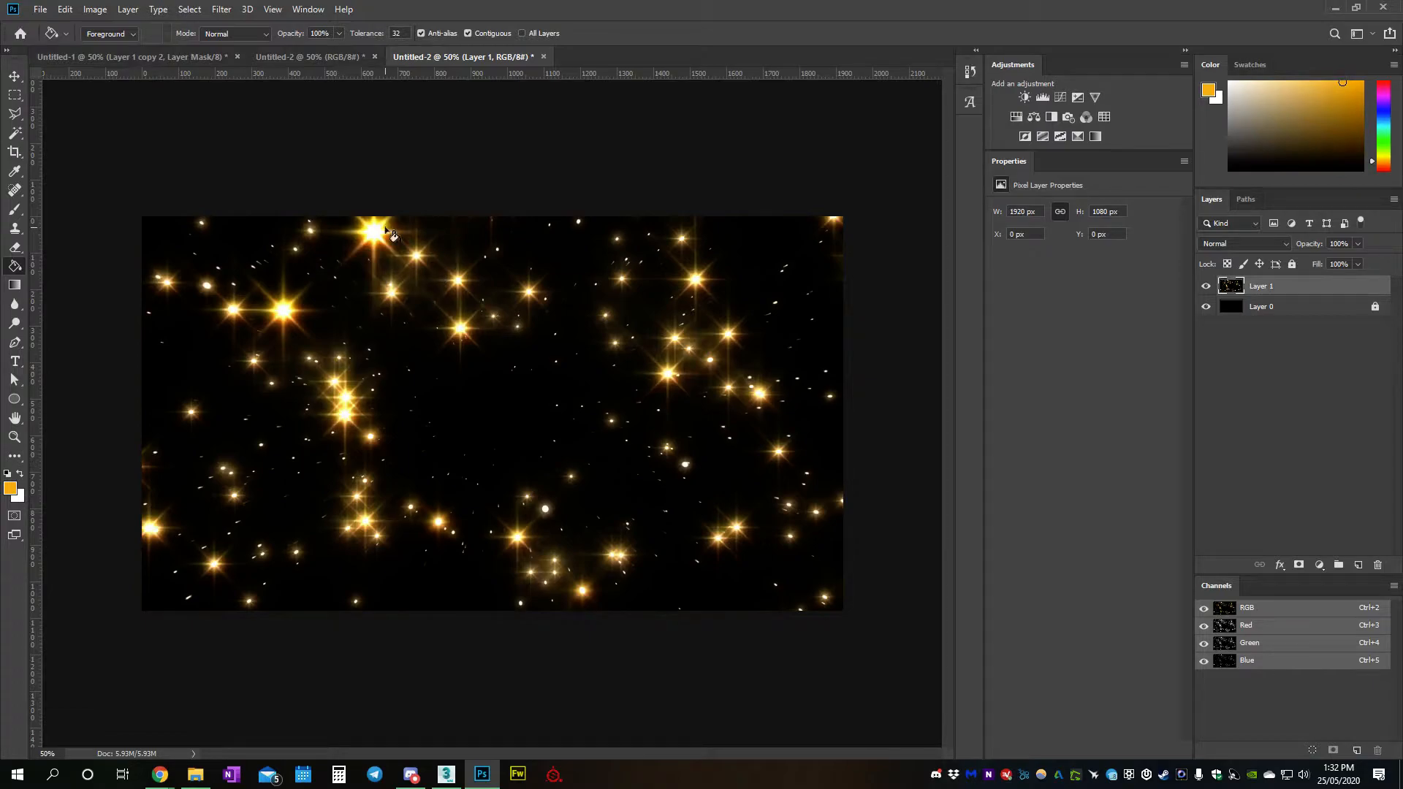
- Create a new layer filled with the sampled orange and place it directly beneath the star layer
click(1357, 565)
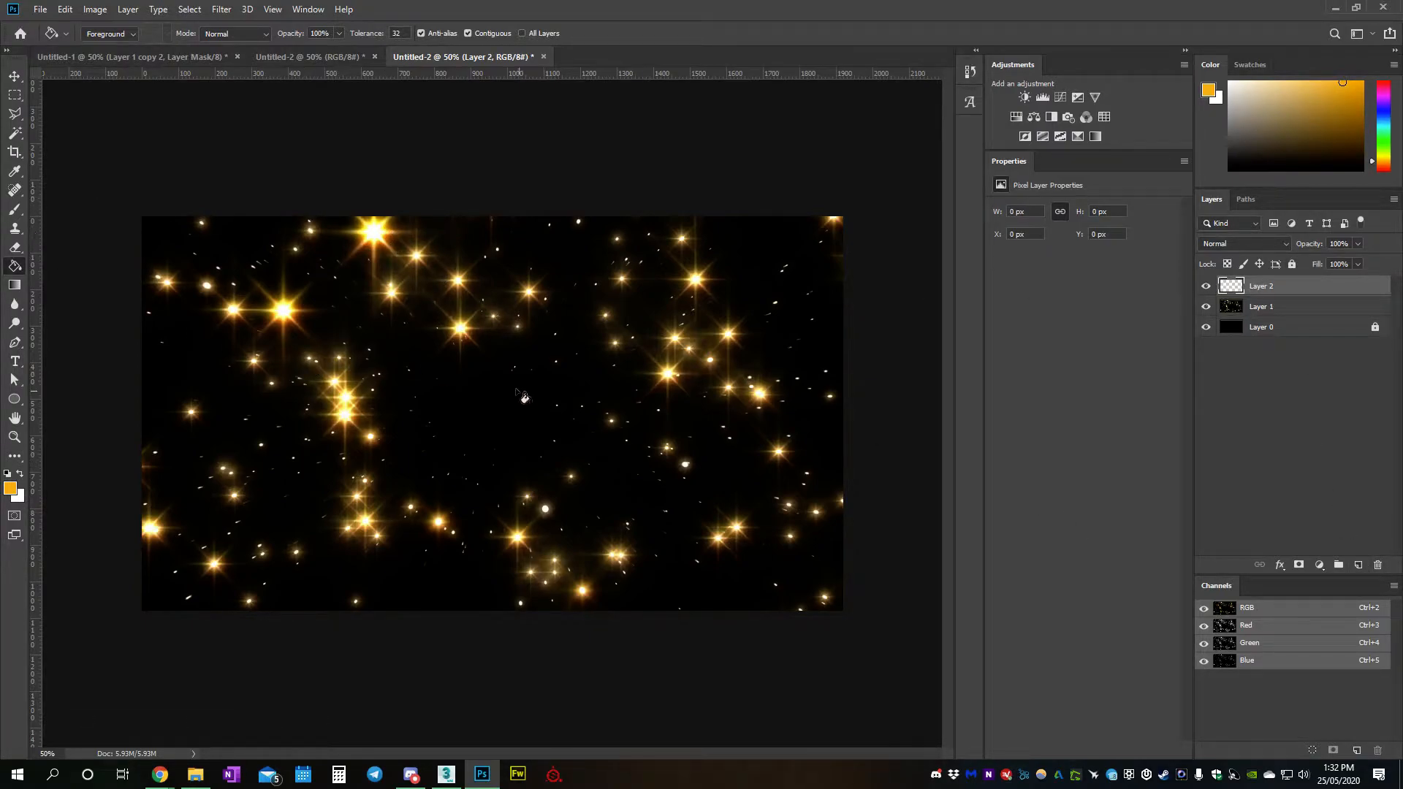
click(491, 363)
click(18, 79)
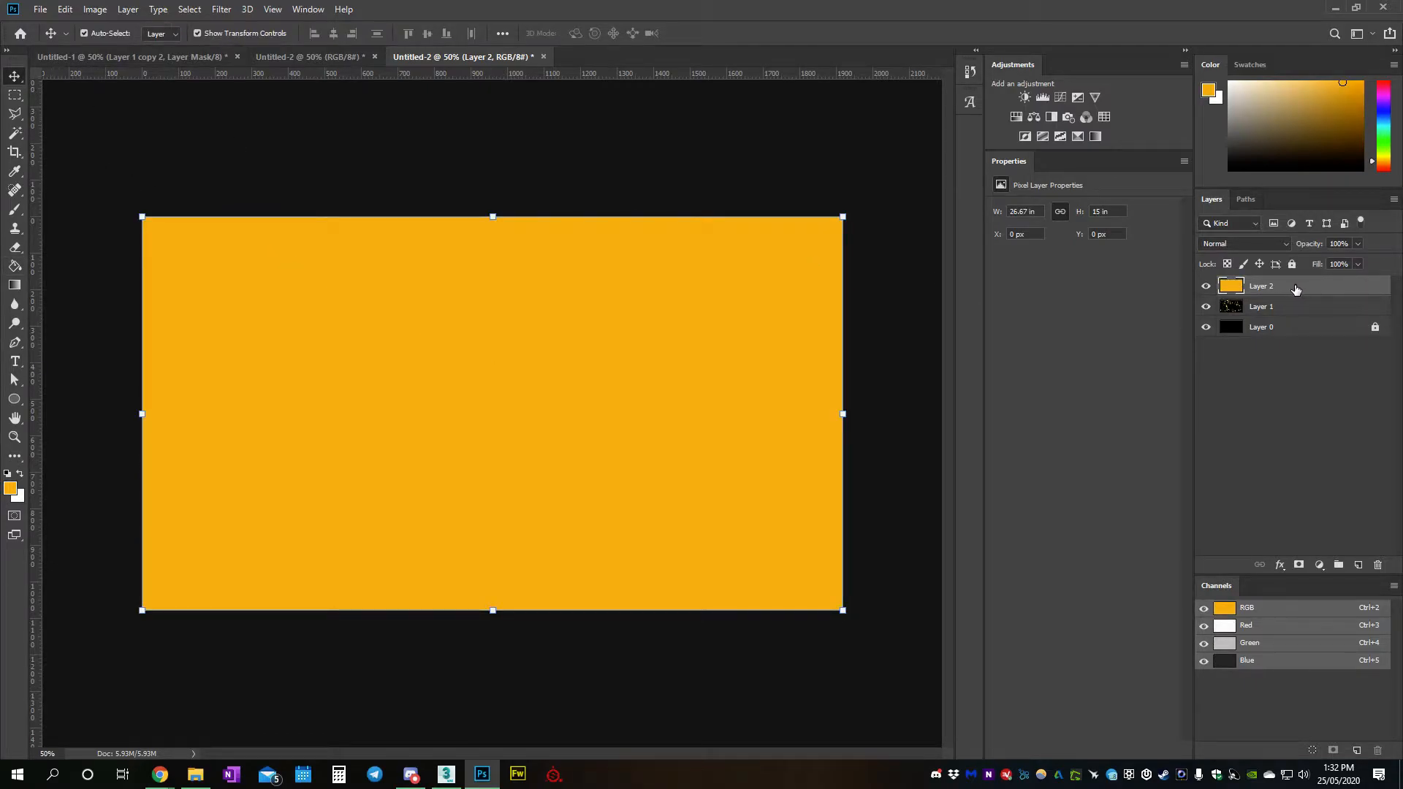
drag(1301, 291, 1300, 315)
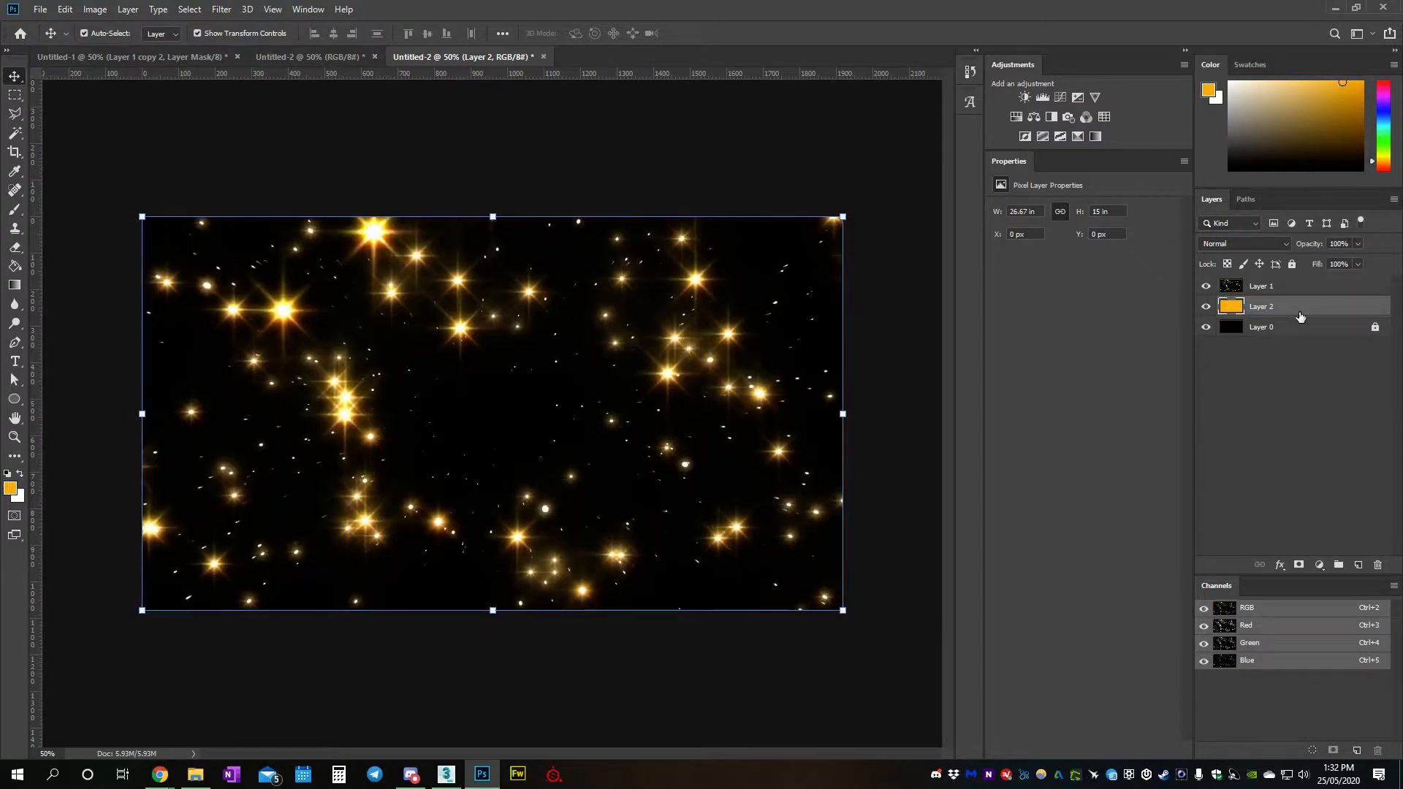
- Duplicate the star layer as a hidden copy and set the original Layer 1's blend mode to Linear Dodge (Add)
click(1292, 291)
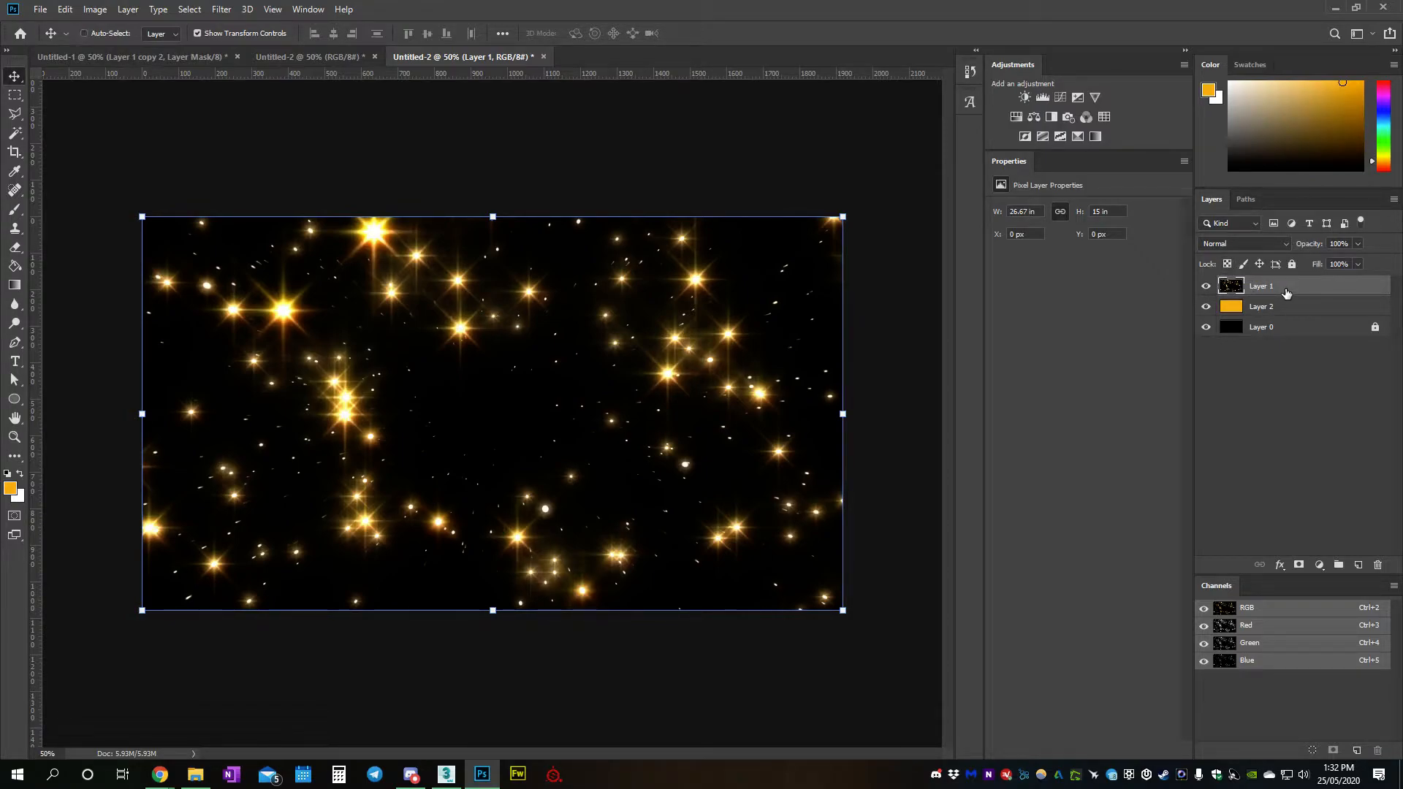
key(ctrl+j)
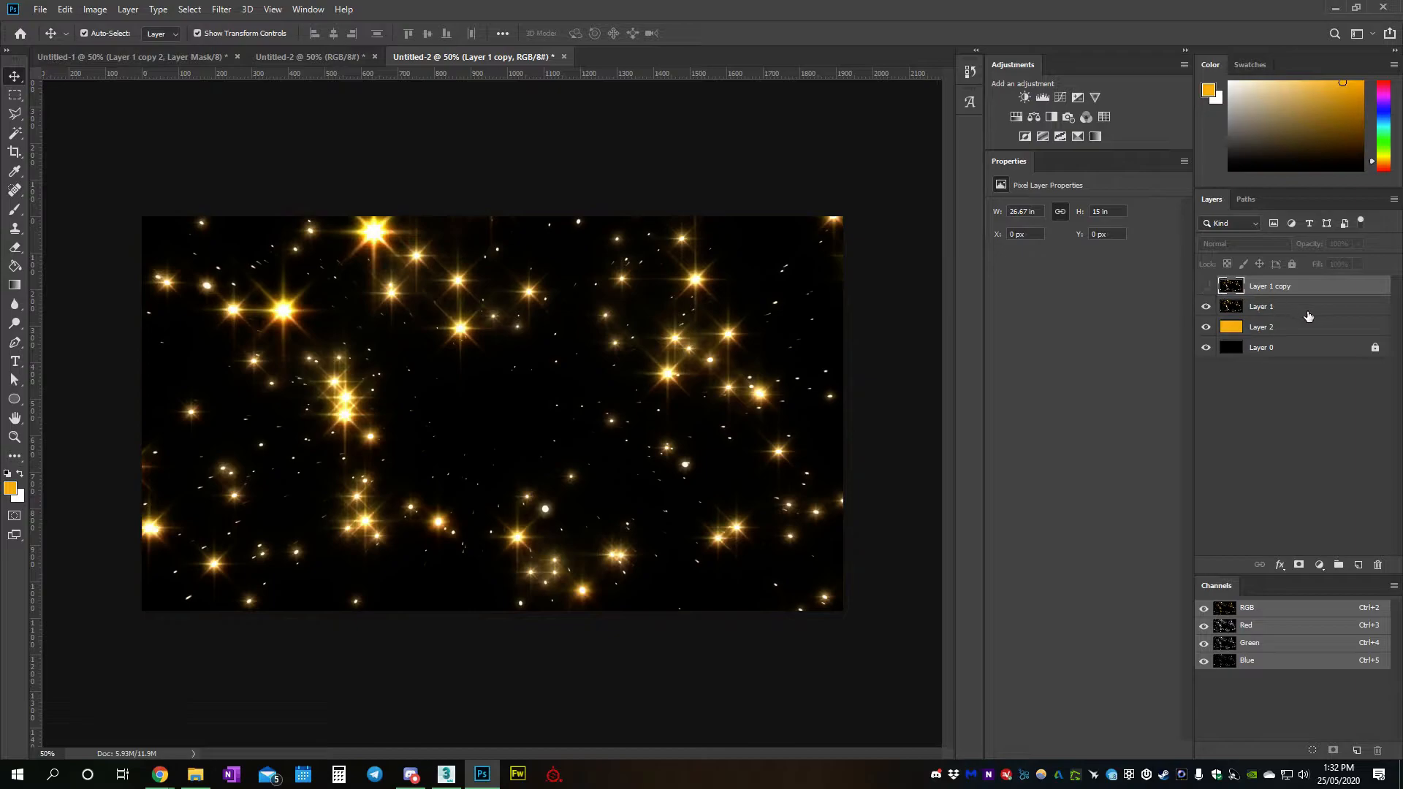
click(1296, 310)
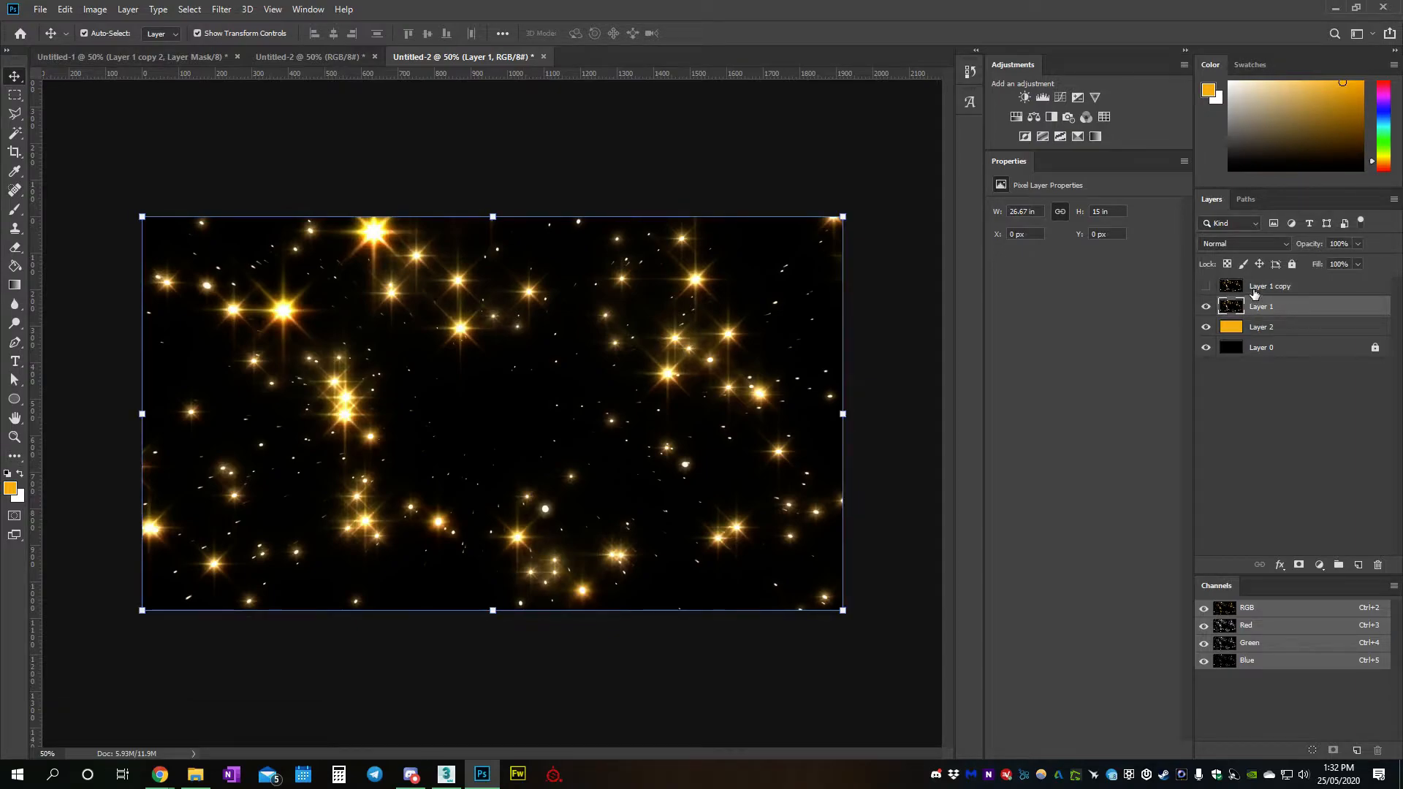
click(1219, 244)
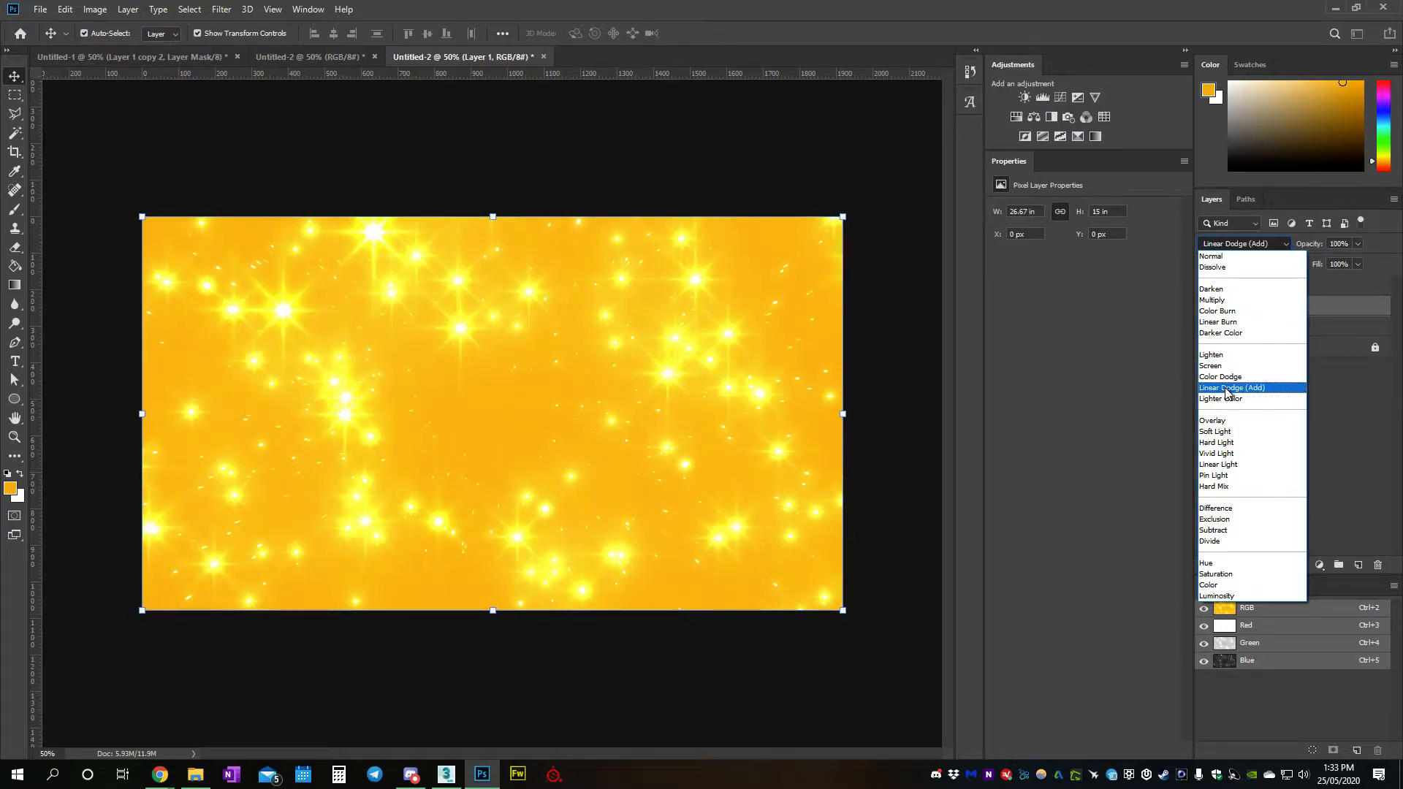
click(1263, 388)
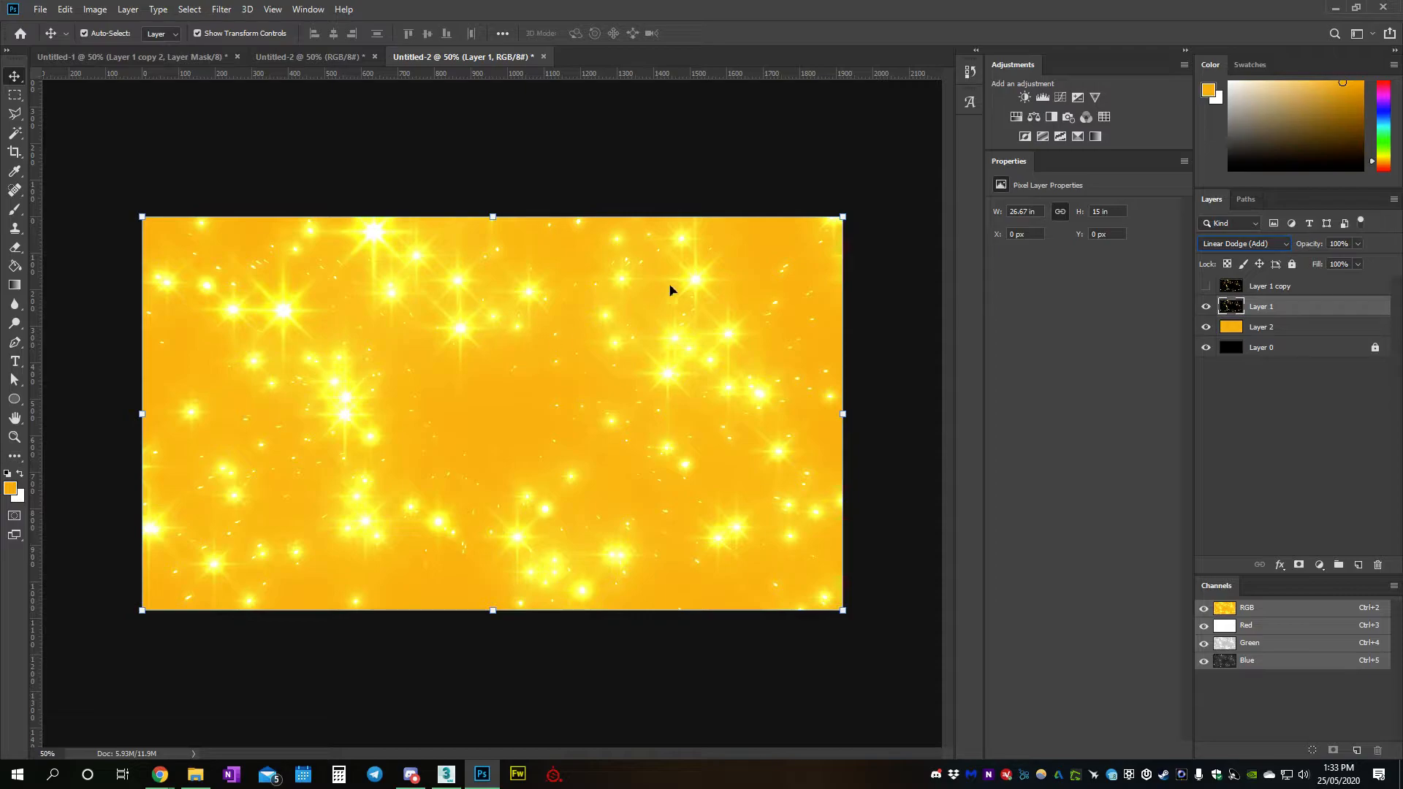
- Merge the orange fill layer and the star layer above it into one layer
click(1277, 331)
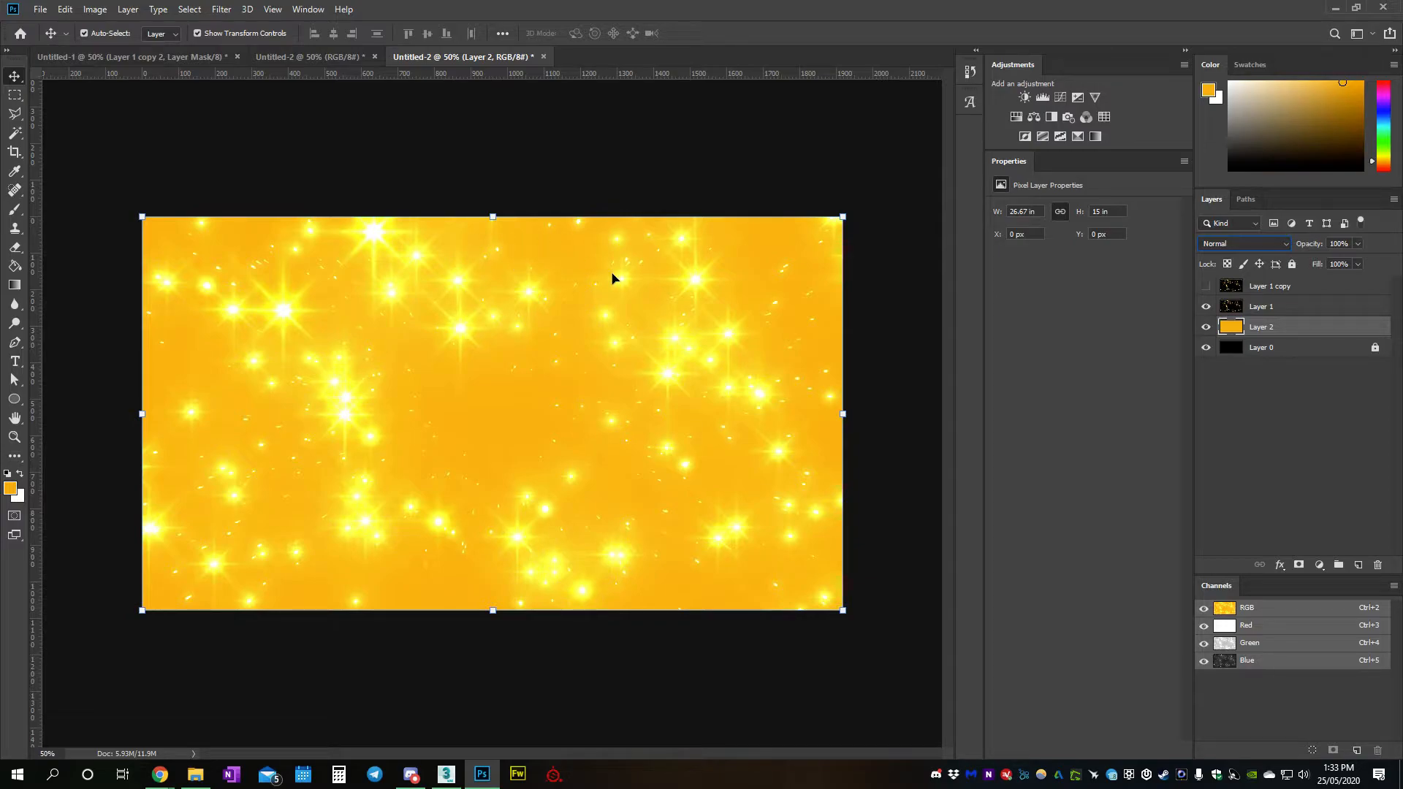
shift+click(1296, 311)
right_click(1292, 314)
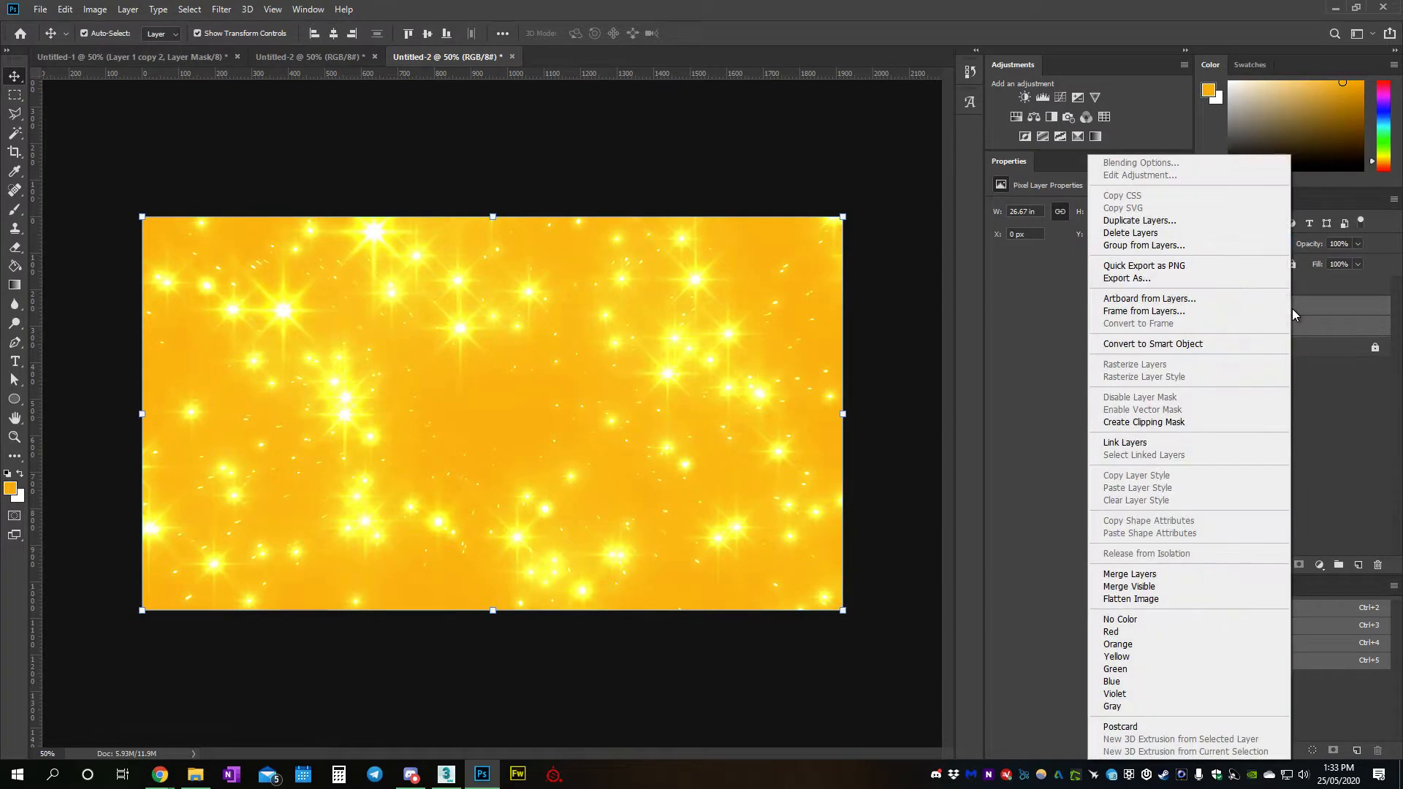
click(1146, 575)
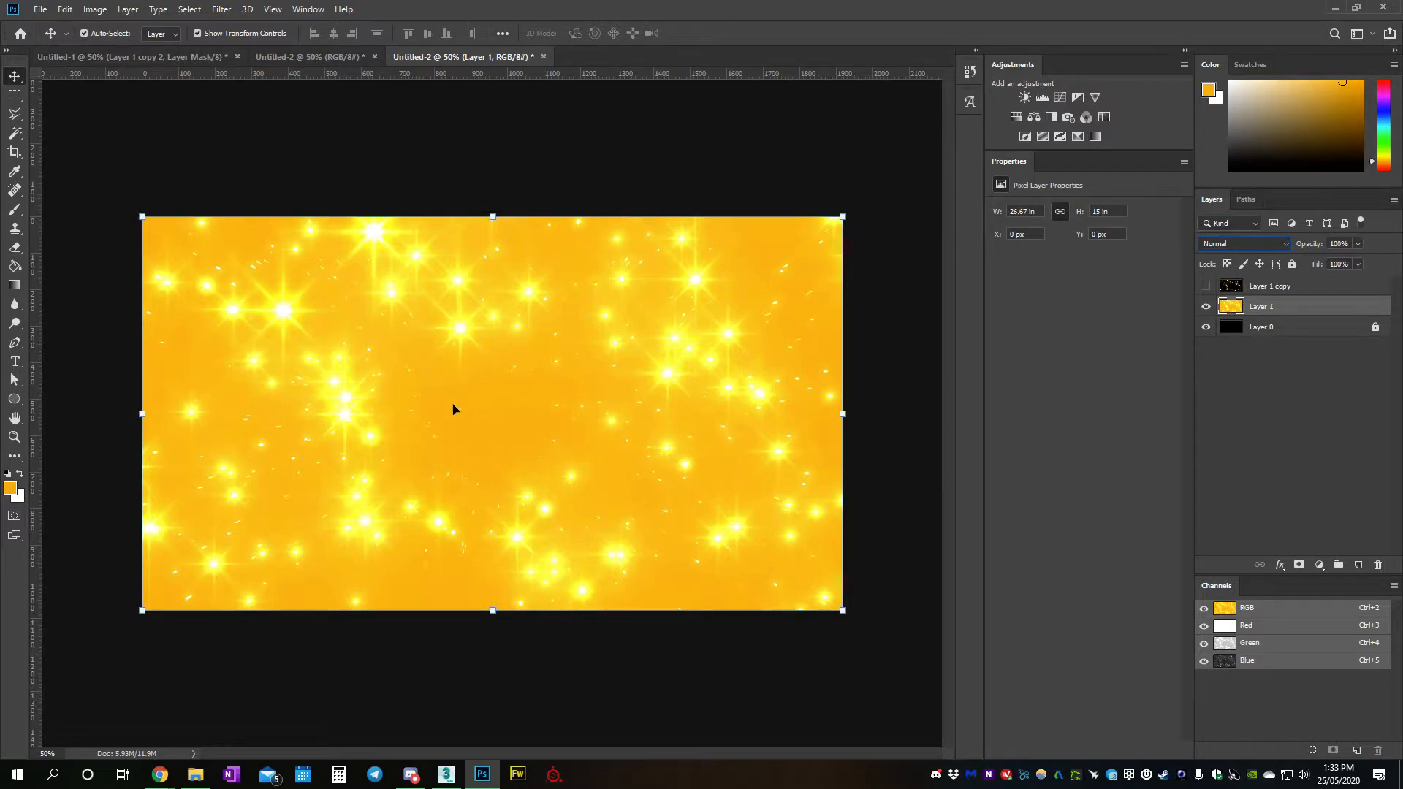
- Show Layer 1 copy, duplicate it and hide the new duplicate
click(1207, 286)
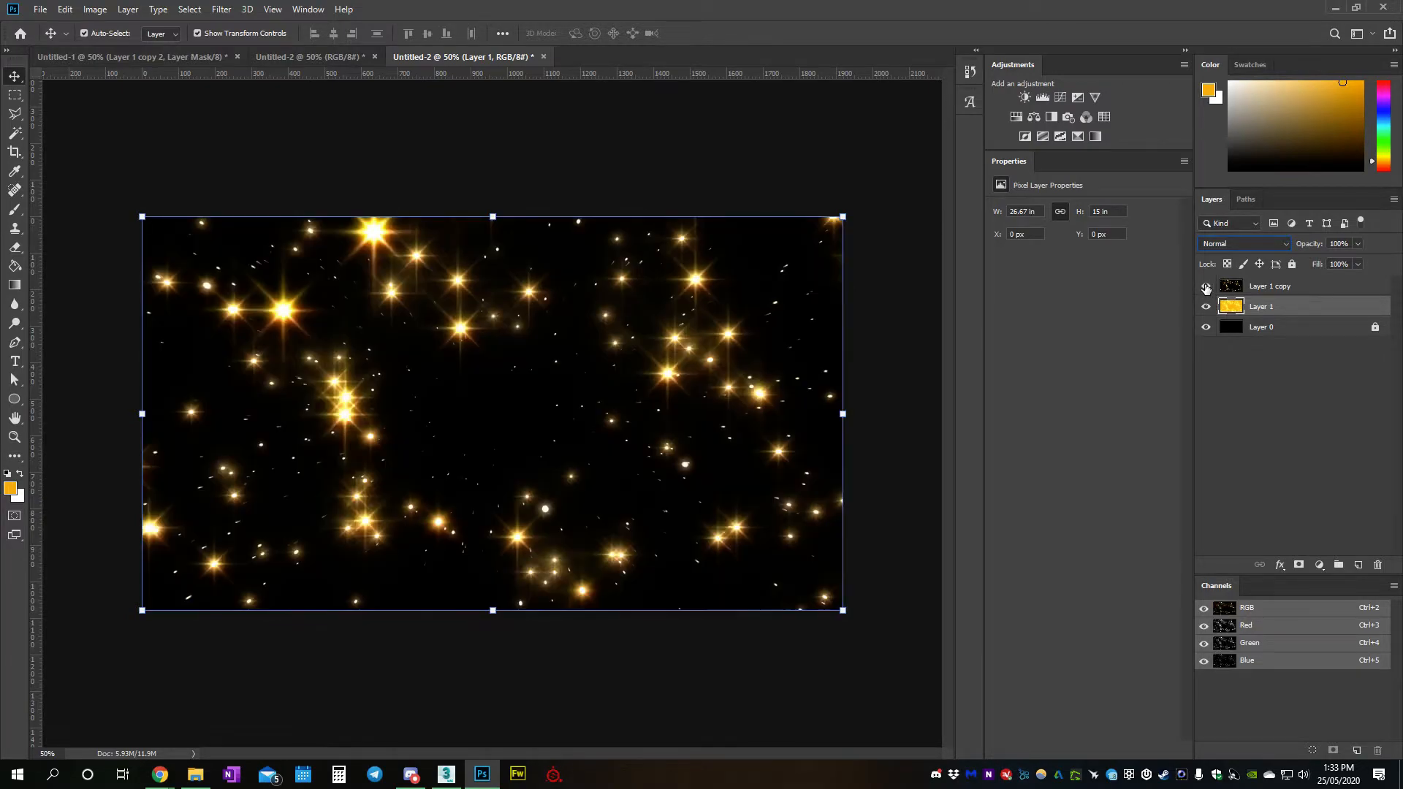
click(1284, 291)
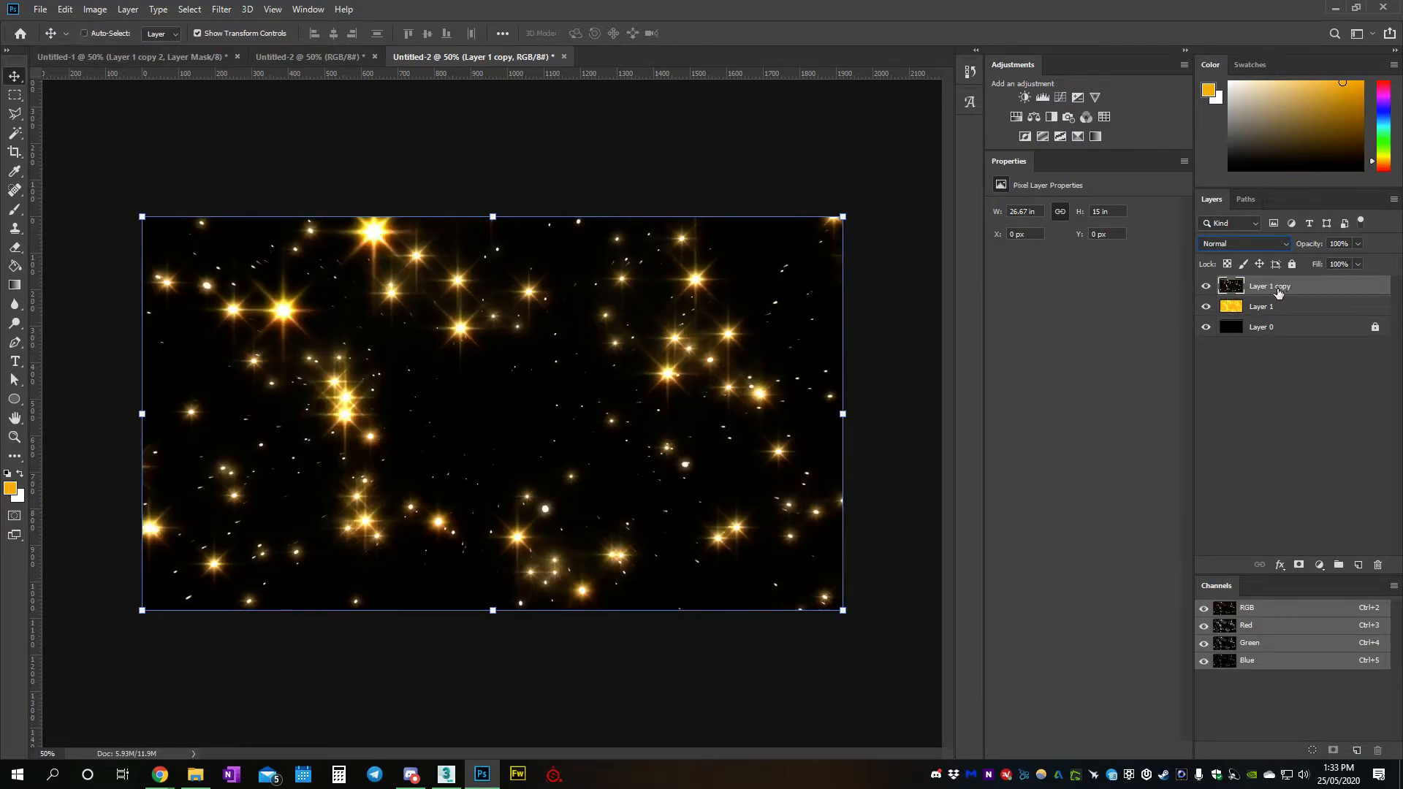
key(ctrl+j)
click(1206, 287)
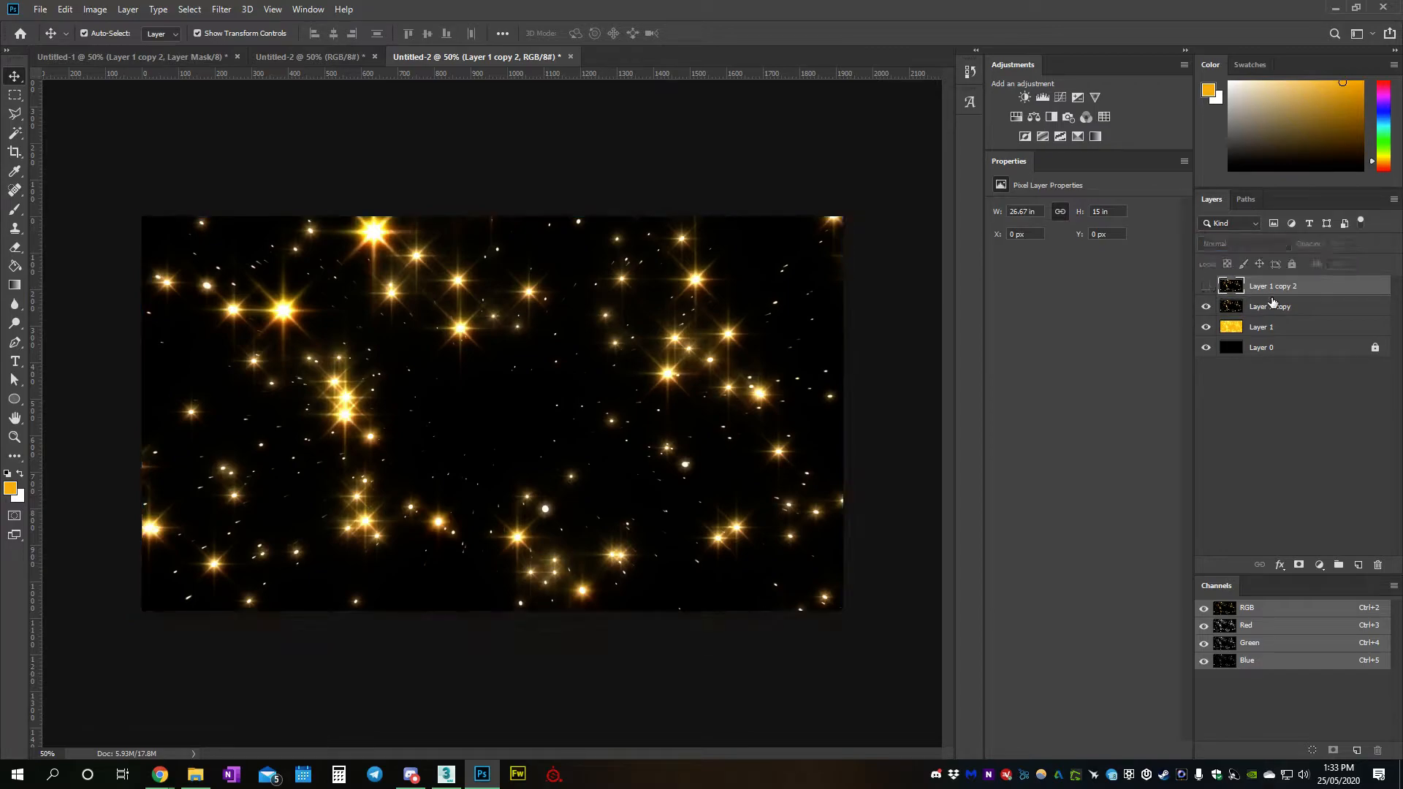
- Desaturate Layer 1 copy with a Hue/Saturation adjustment, setting the saturation to -100
click(1293, 310)
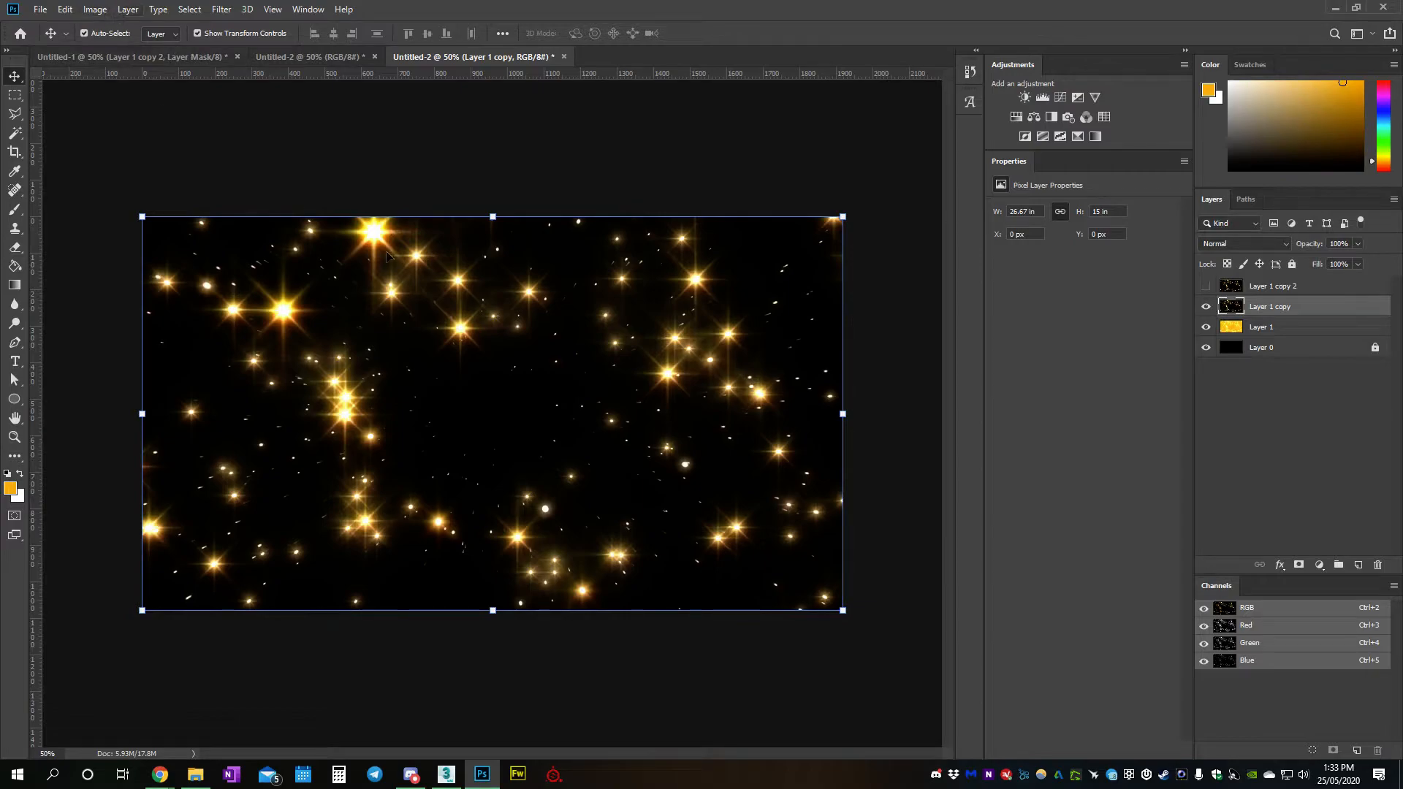
click(92, 11)
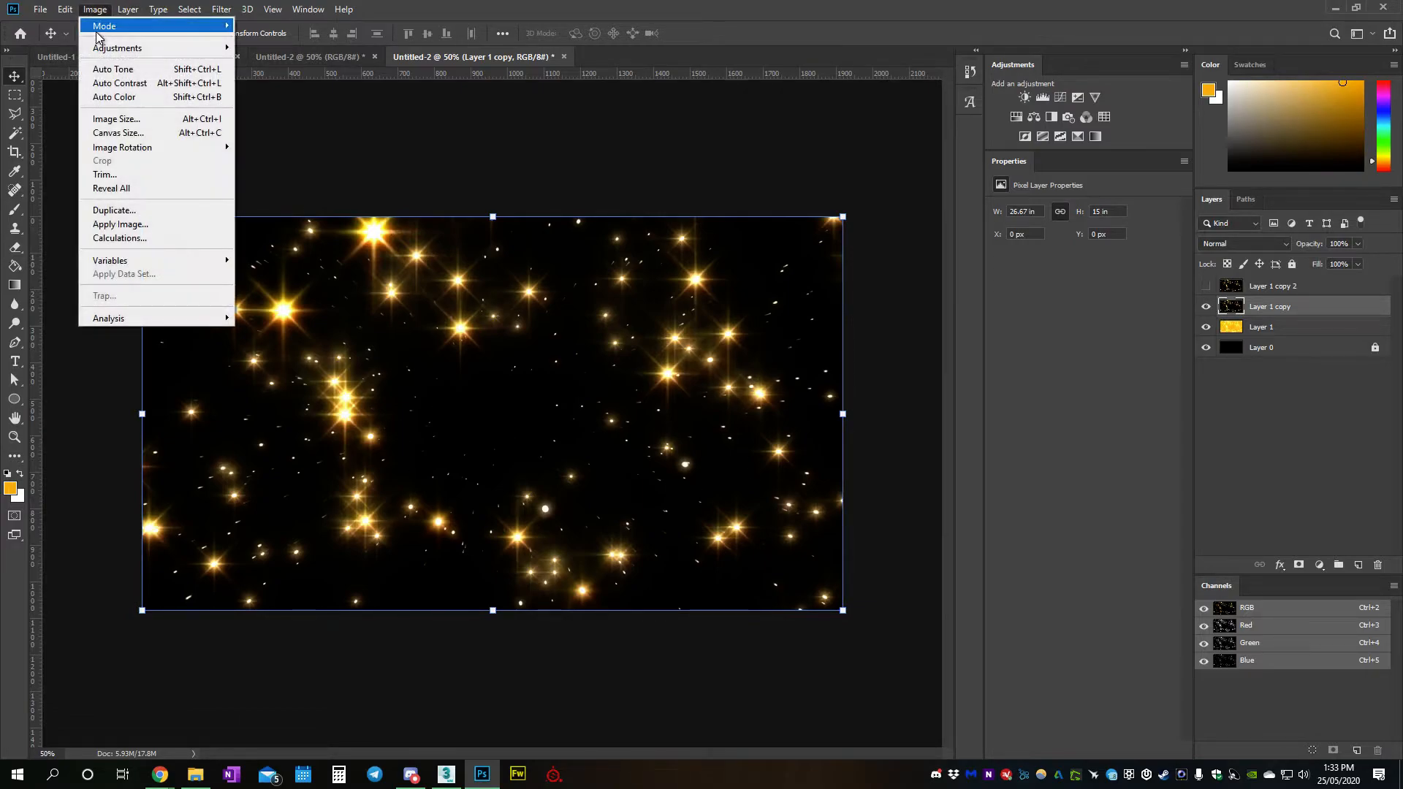
mouse_move(103, 48)
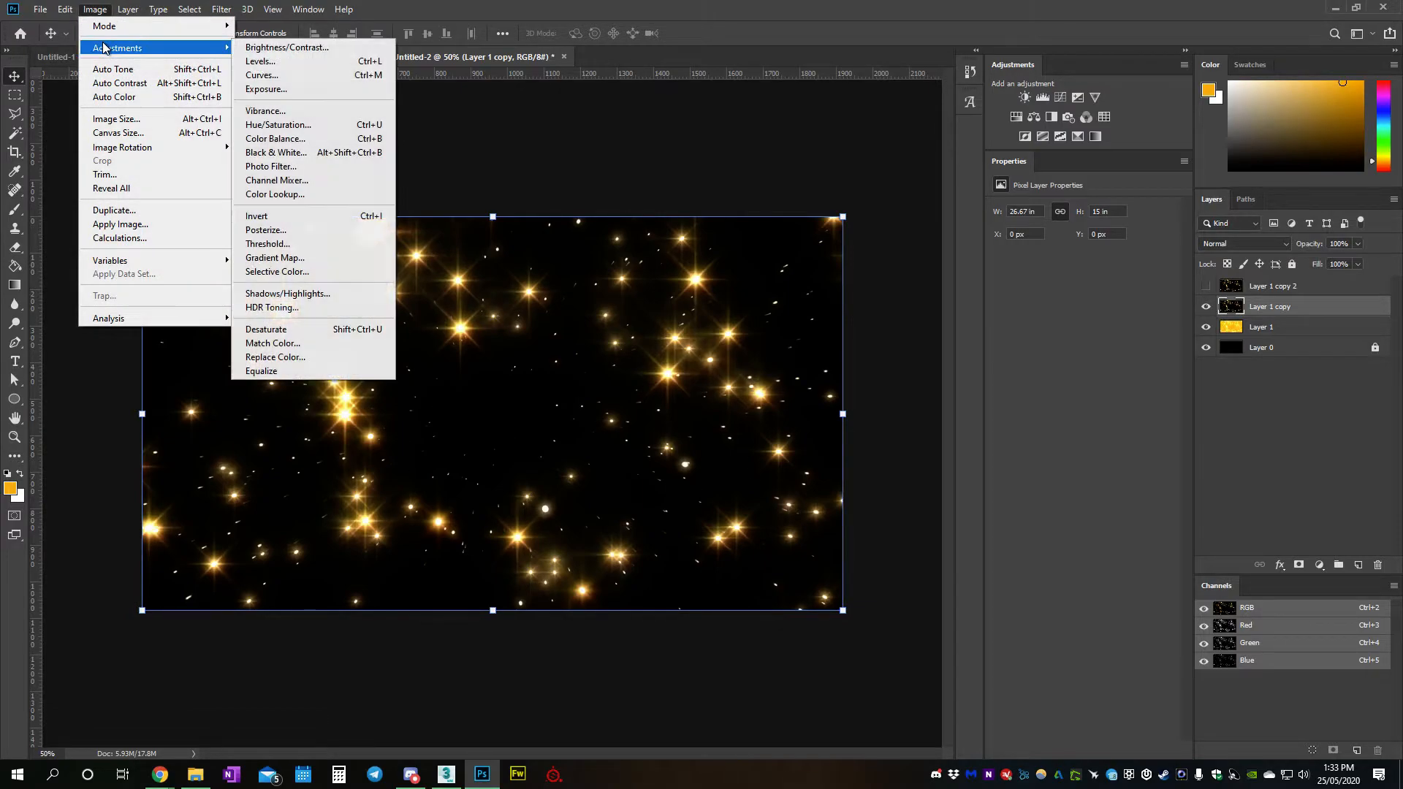
click(313, 130)
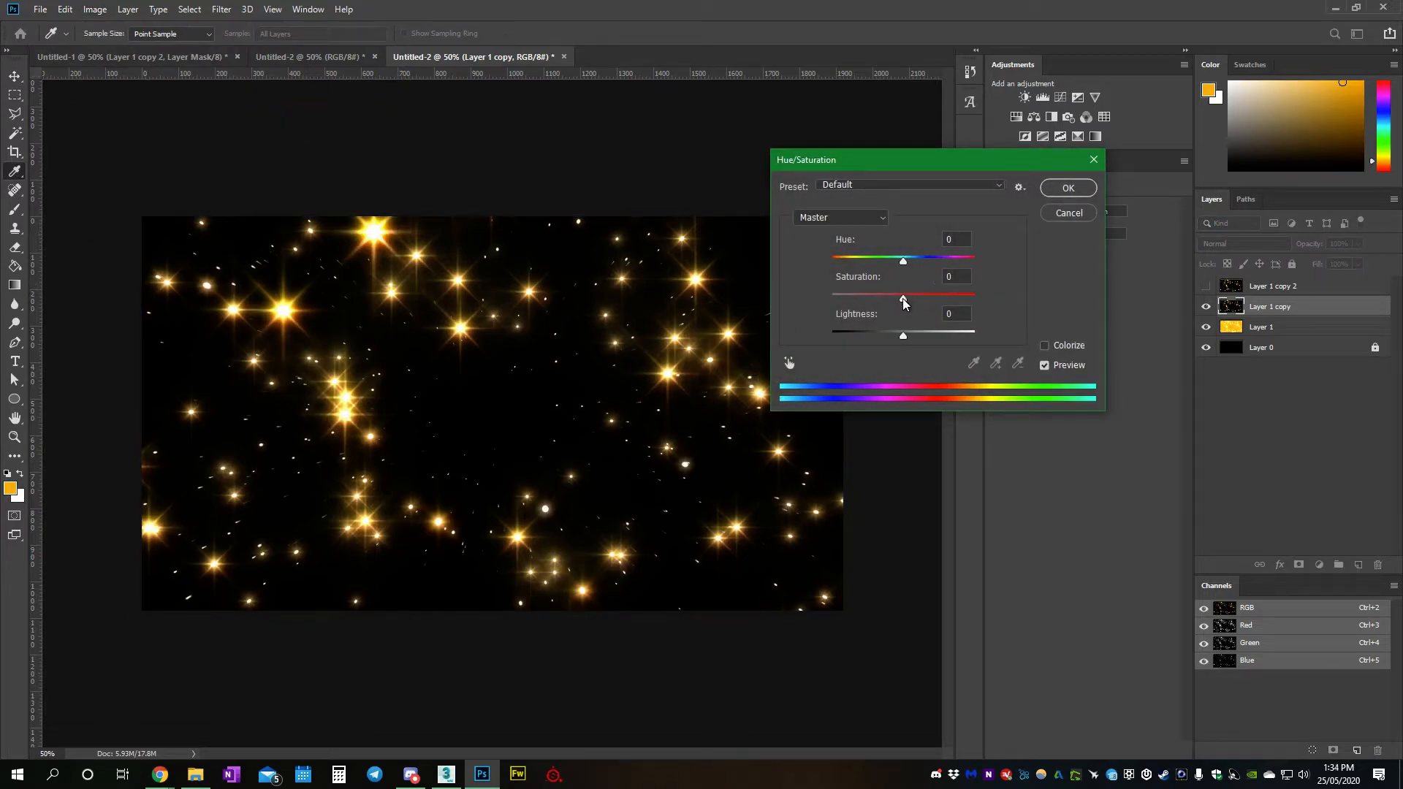
drag(903, 300, 803, 305)
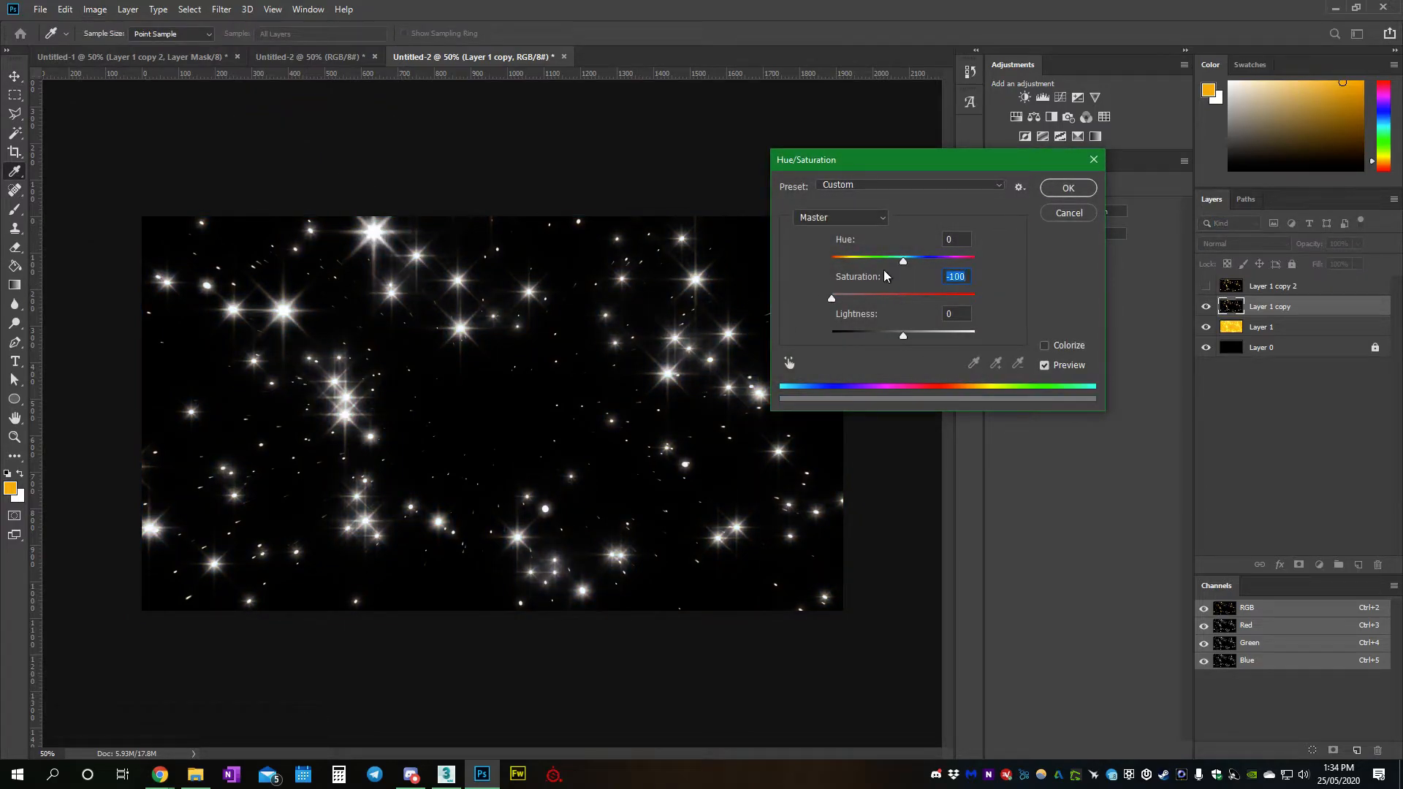
click(1069, 188)
key(v)
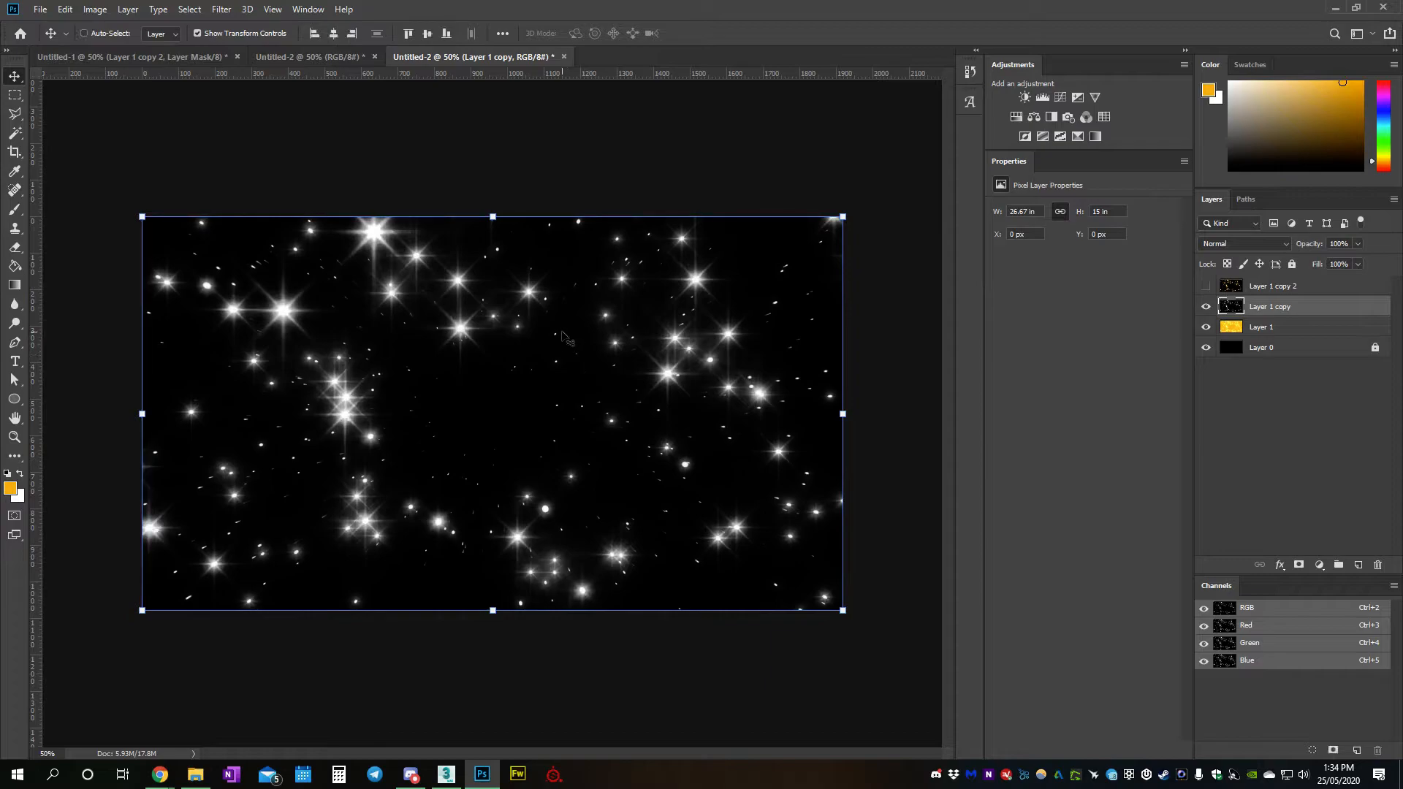
- Cut the entire grayscale star image to the clipboard and delete the emptied layer
key(ctrl+a)
key(ctrl+x)
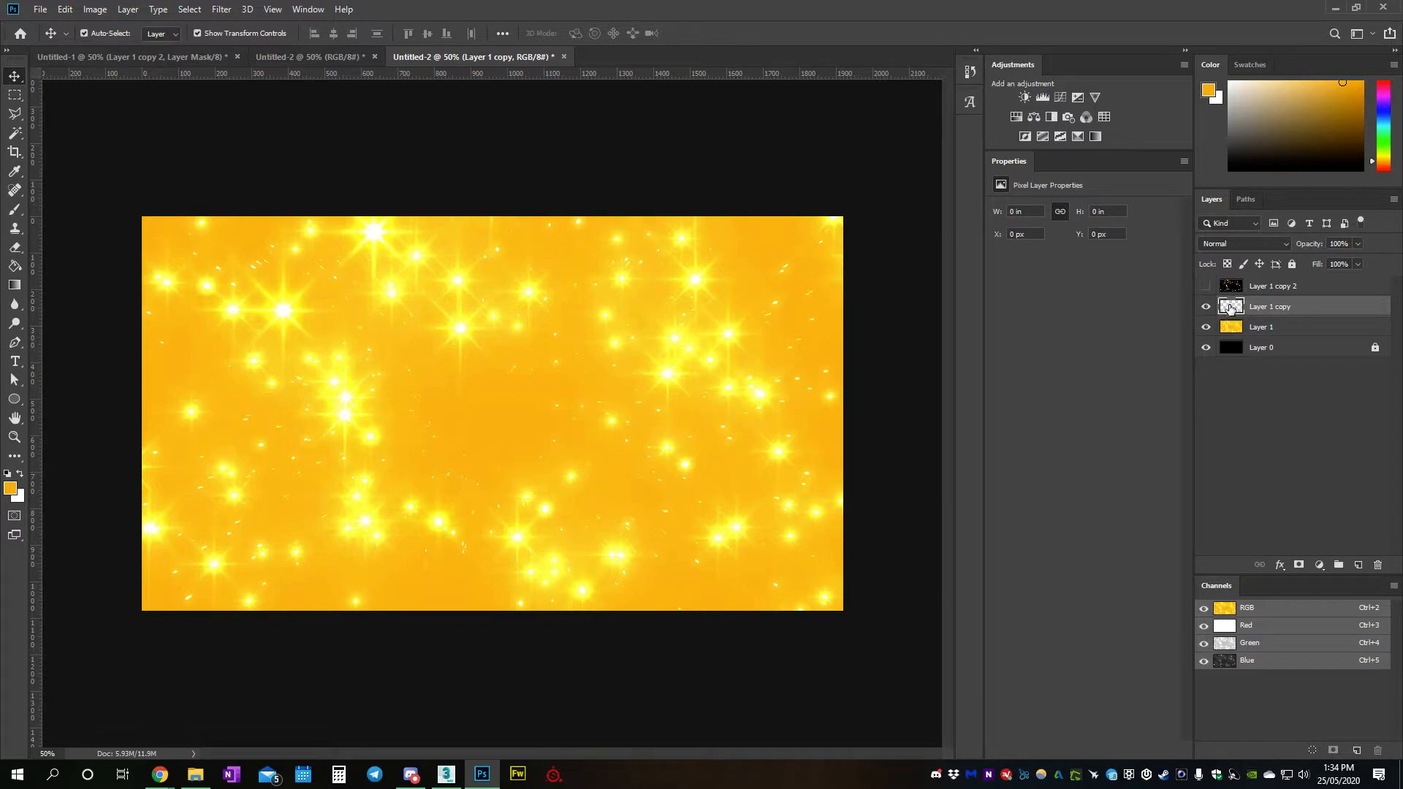
click(1376, 564)
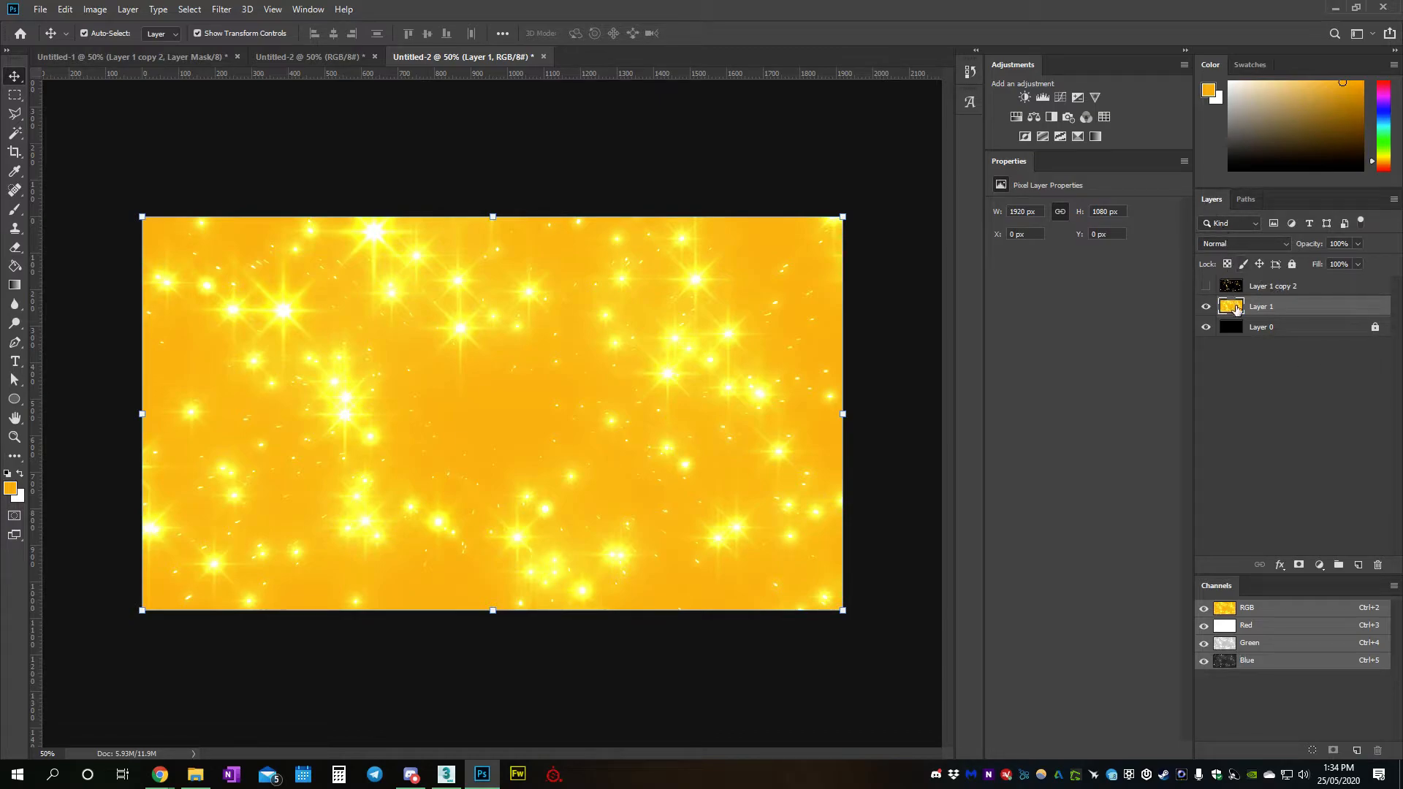
- Add a layer mask to the merged orange star layer and paste the grayscale stars into the mask
click(1300, 565)
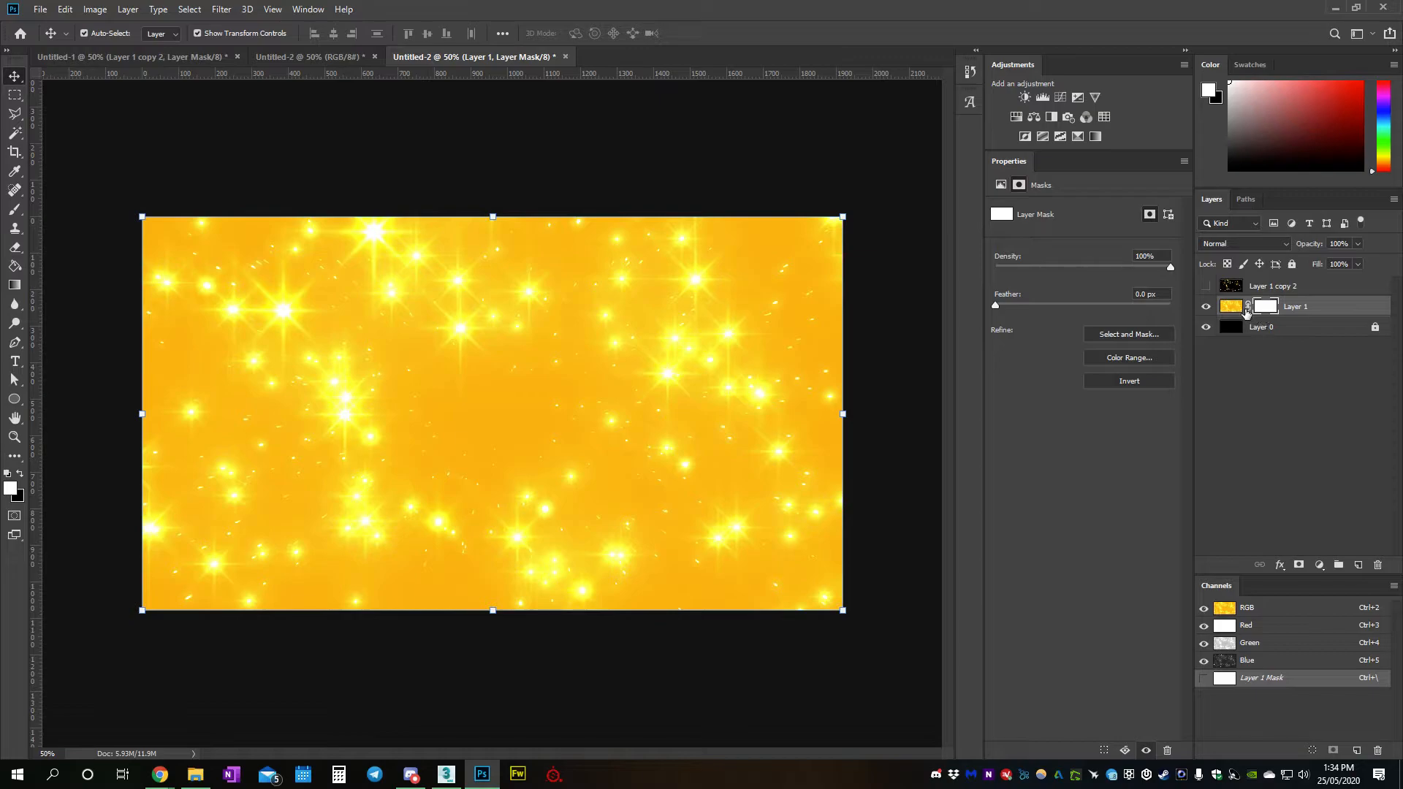
click(1204, 679)
key(x)
key(ctrl+v)
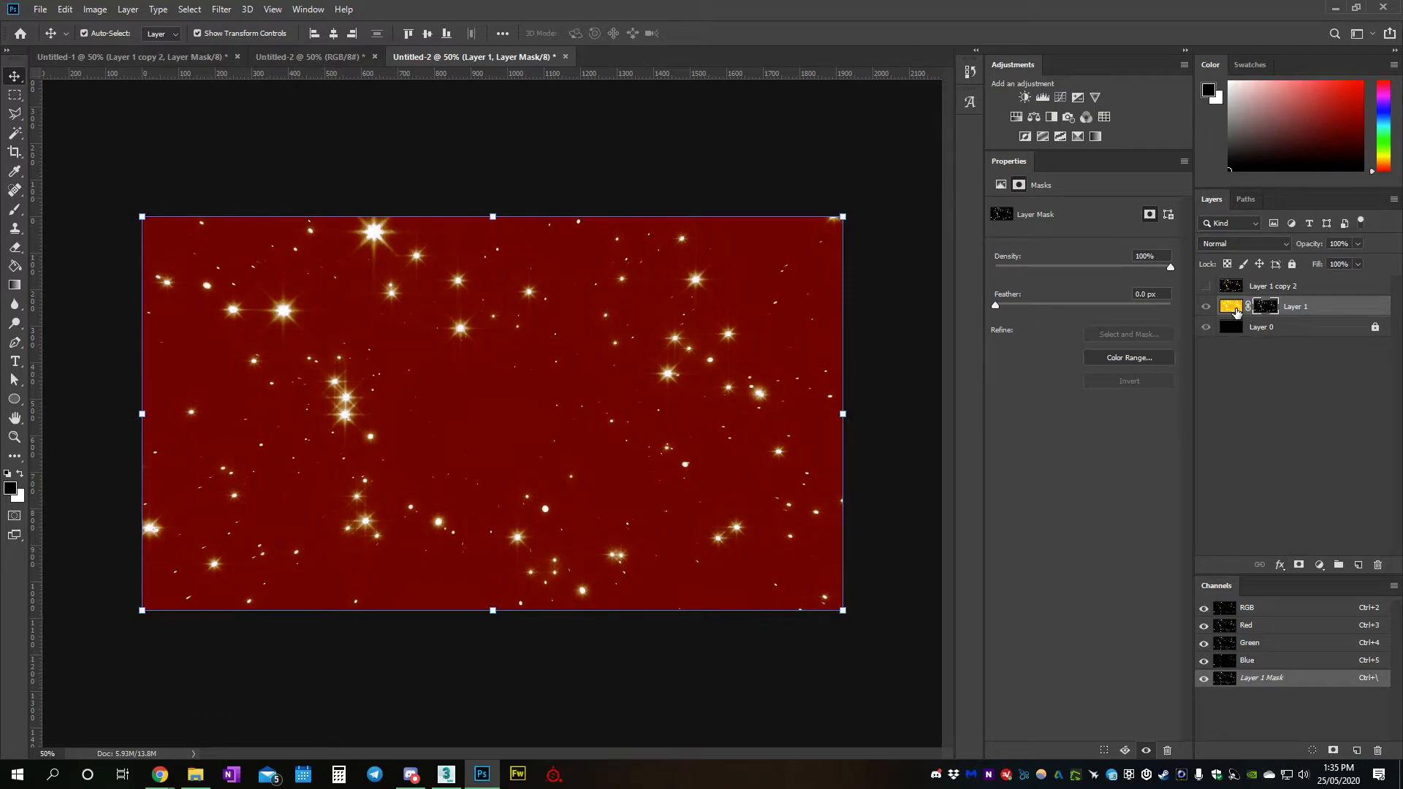
- Switch from the mask back to Layer 1's image and hide the black bottom layer
click(1233, 309)
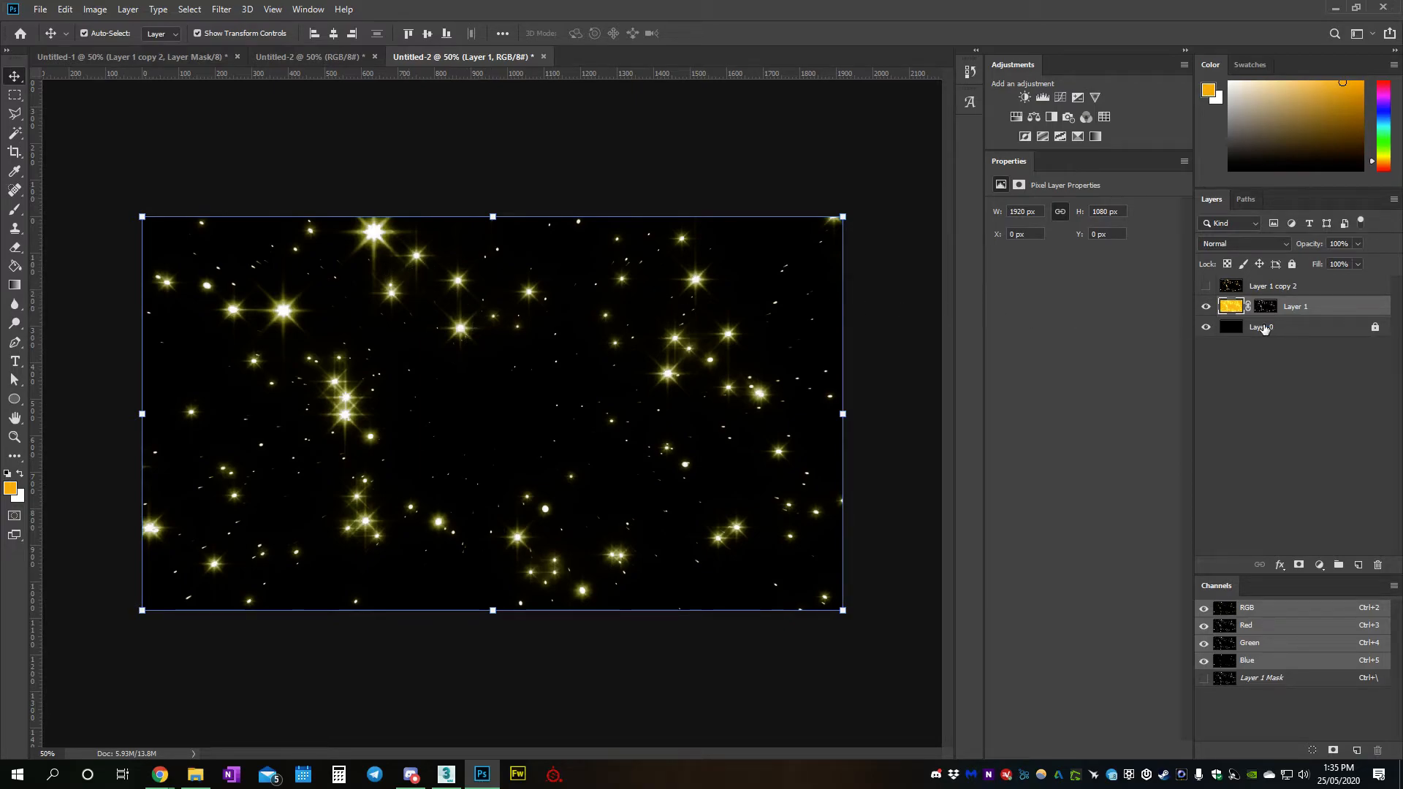
click(1205, 330)
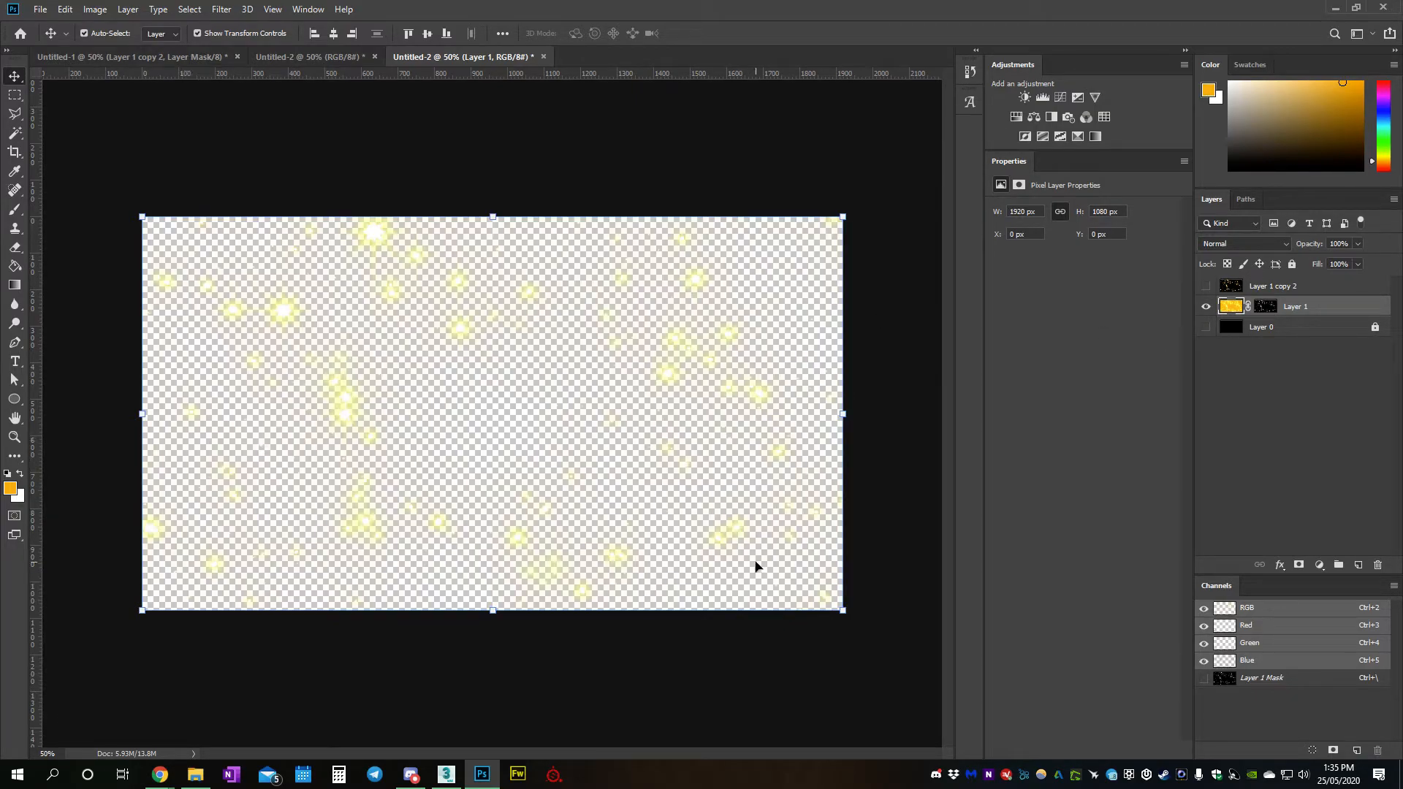
- Show the black Layer 0 behind the masked stars and clear the selection loaded from Layer 1 copy 2
click(1206, 328)
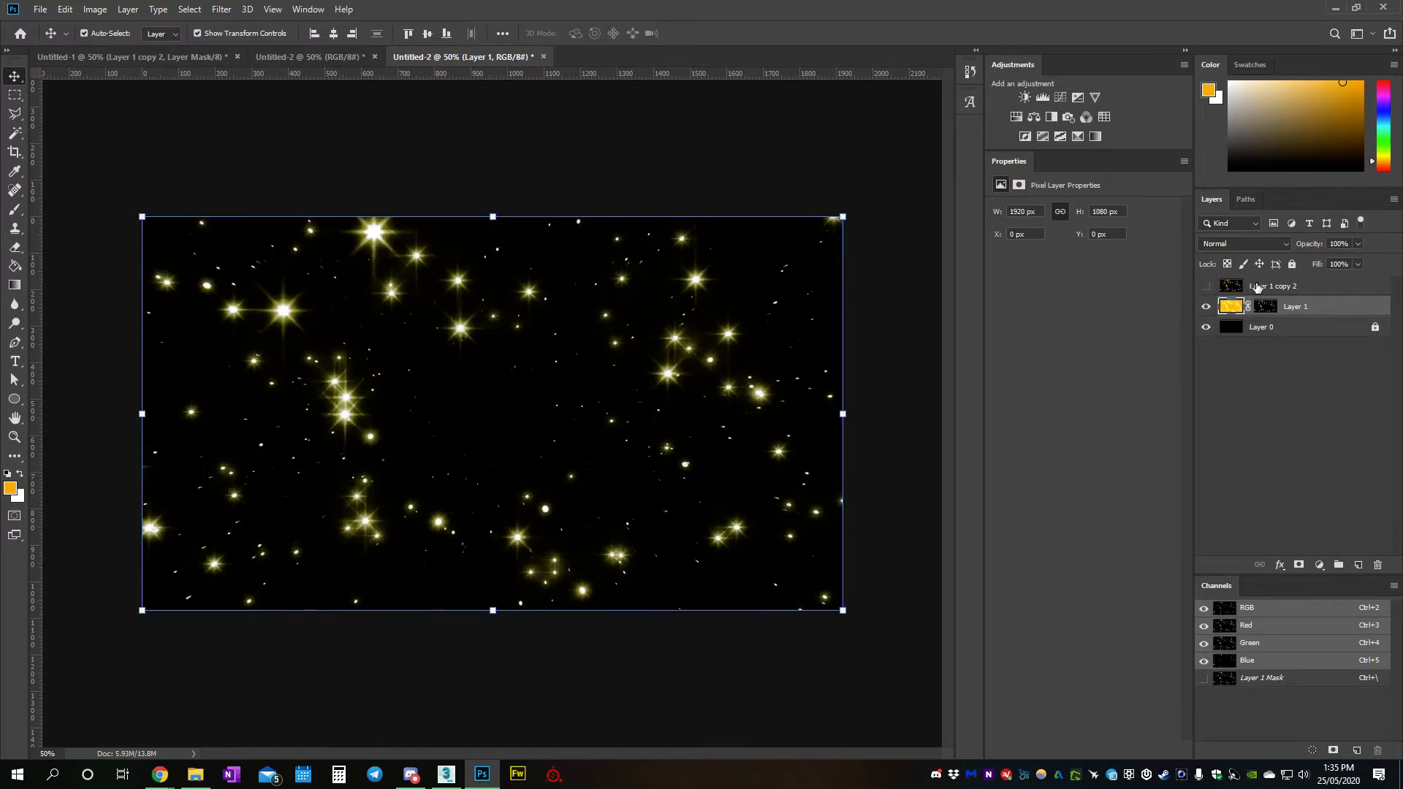
ctrl+click(1231, 286)
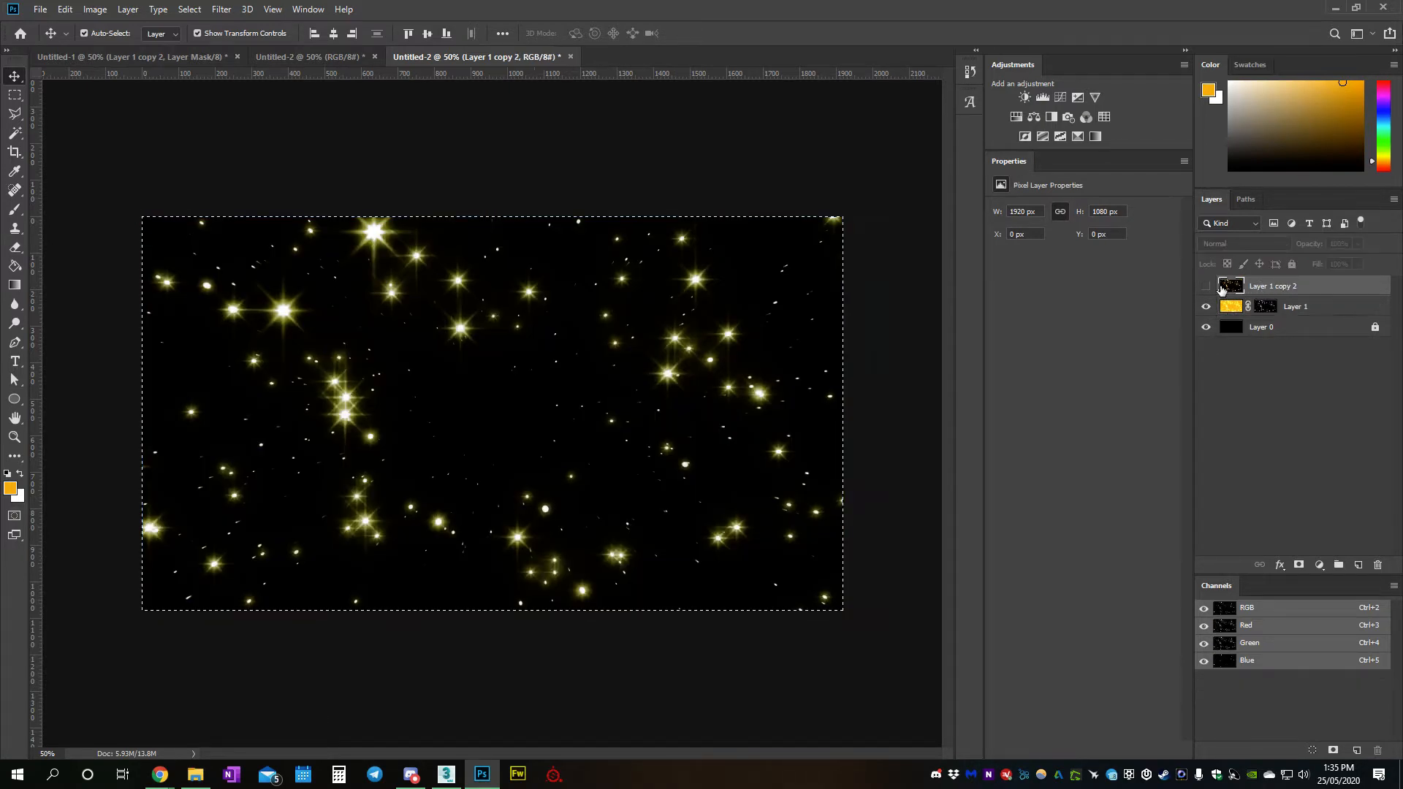
key(m)
click(874, 327)
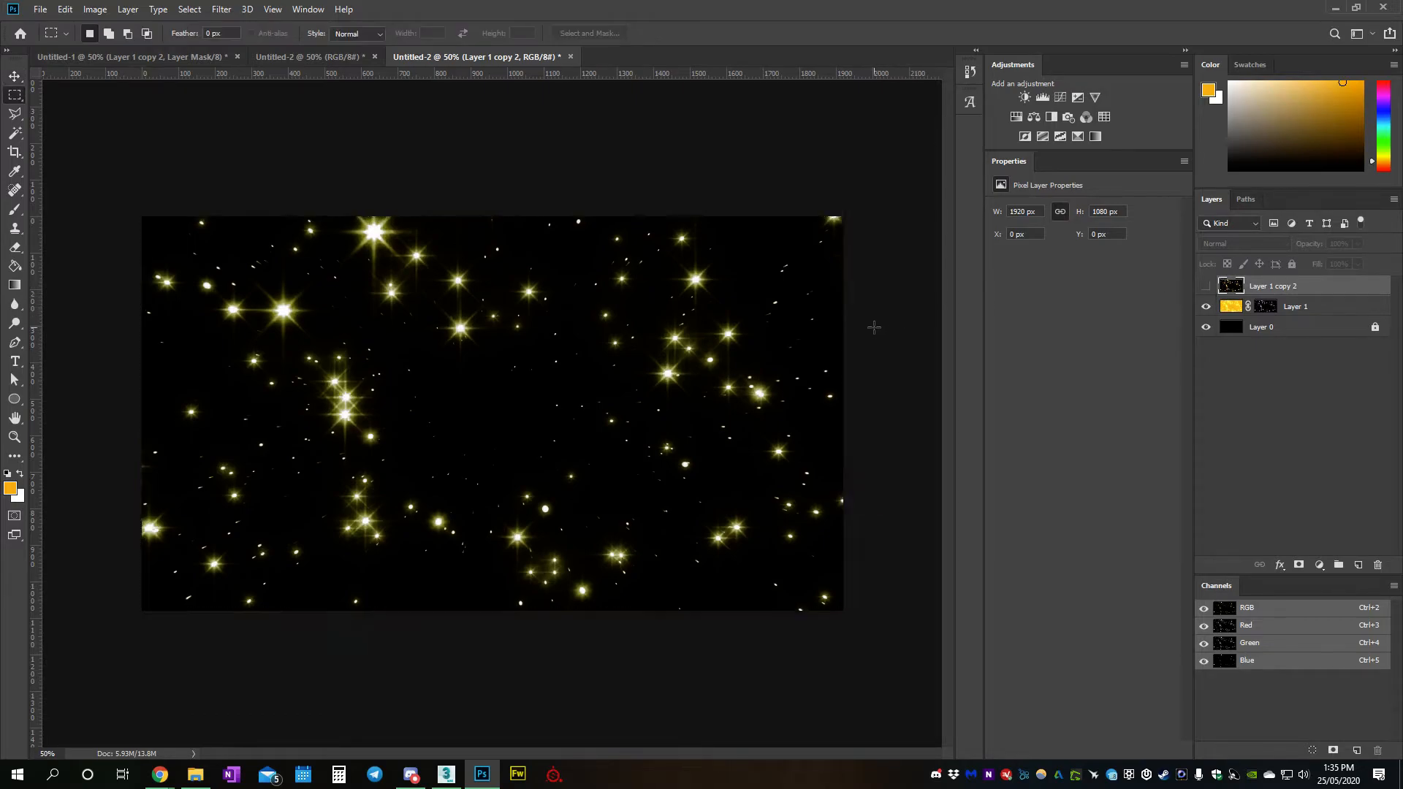
key(v)
- Show Layer 1 copy 2, toggle it to compare with the masked stars, and offset it horizontally to about X 924 px
click(1206, 286)
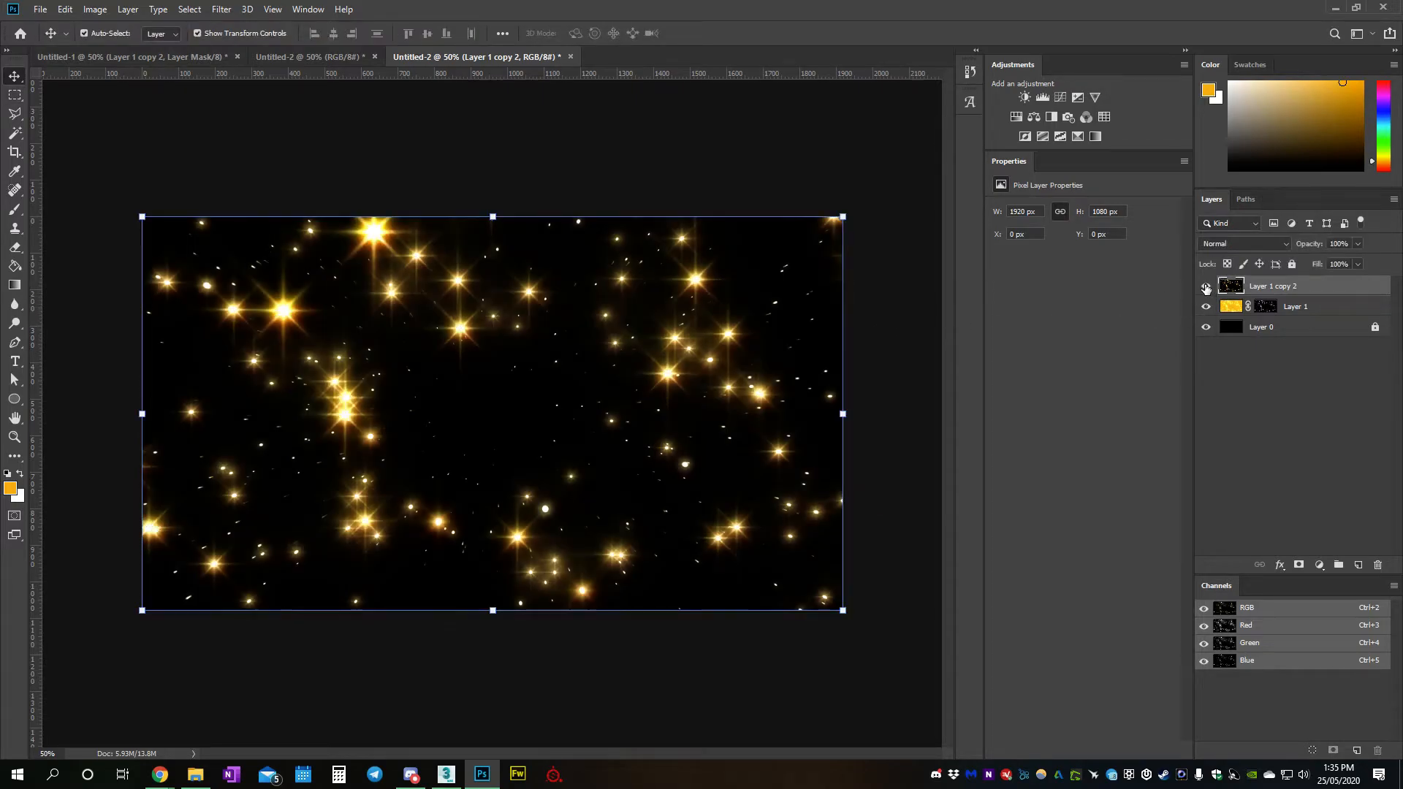
click(1205, 288)
click(1204, 289)
click(1204, 289)
click(1204, 289)
click(1204, 289)
click(1204, 289)
drag(315, 394, 658, 392)
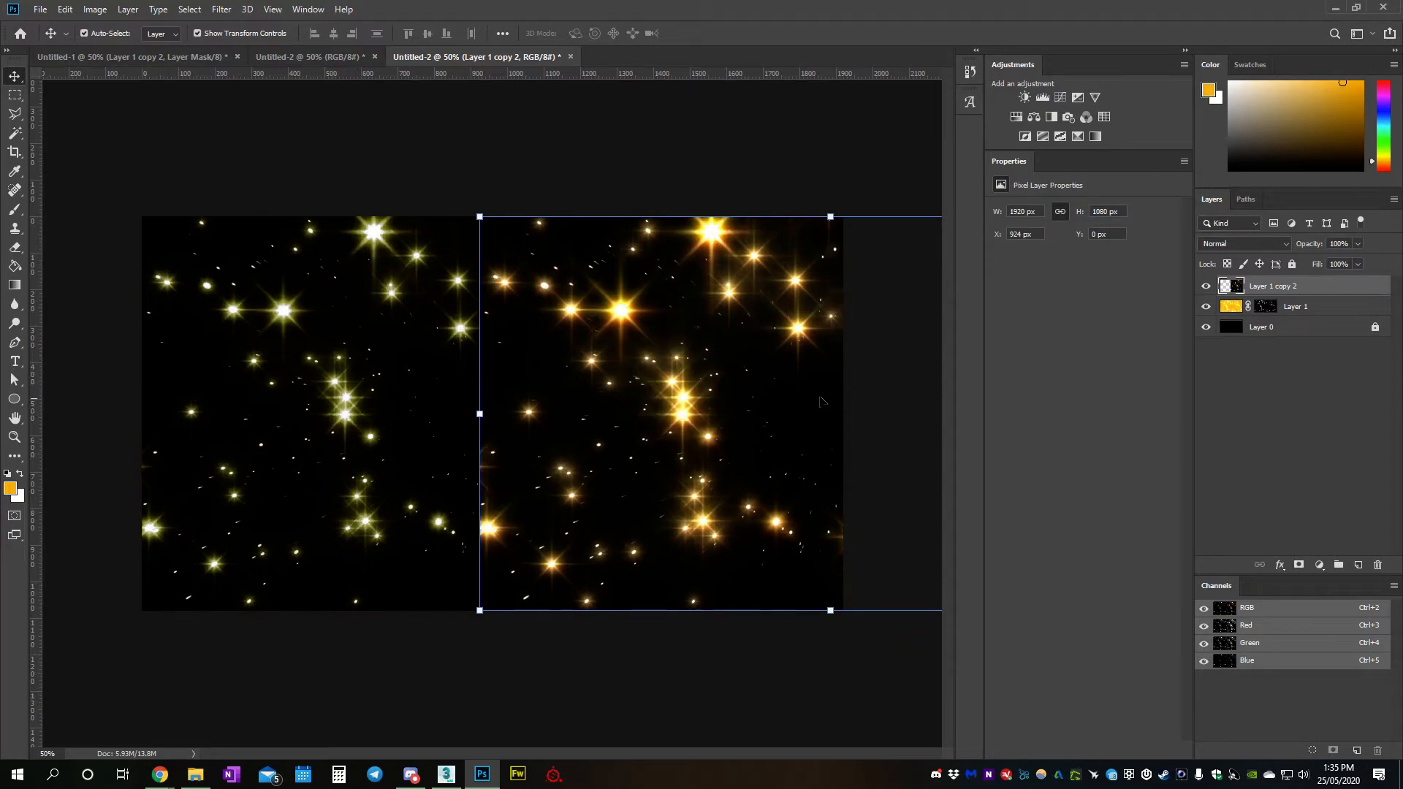
- Apply Brightness/Contrast to Layer 1's mask with brightness 81 and contrast 3, then make the layer's image active again
click(1270, 311)
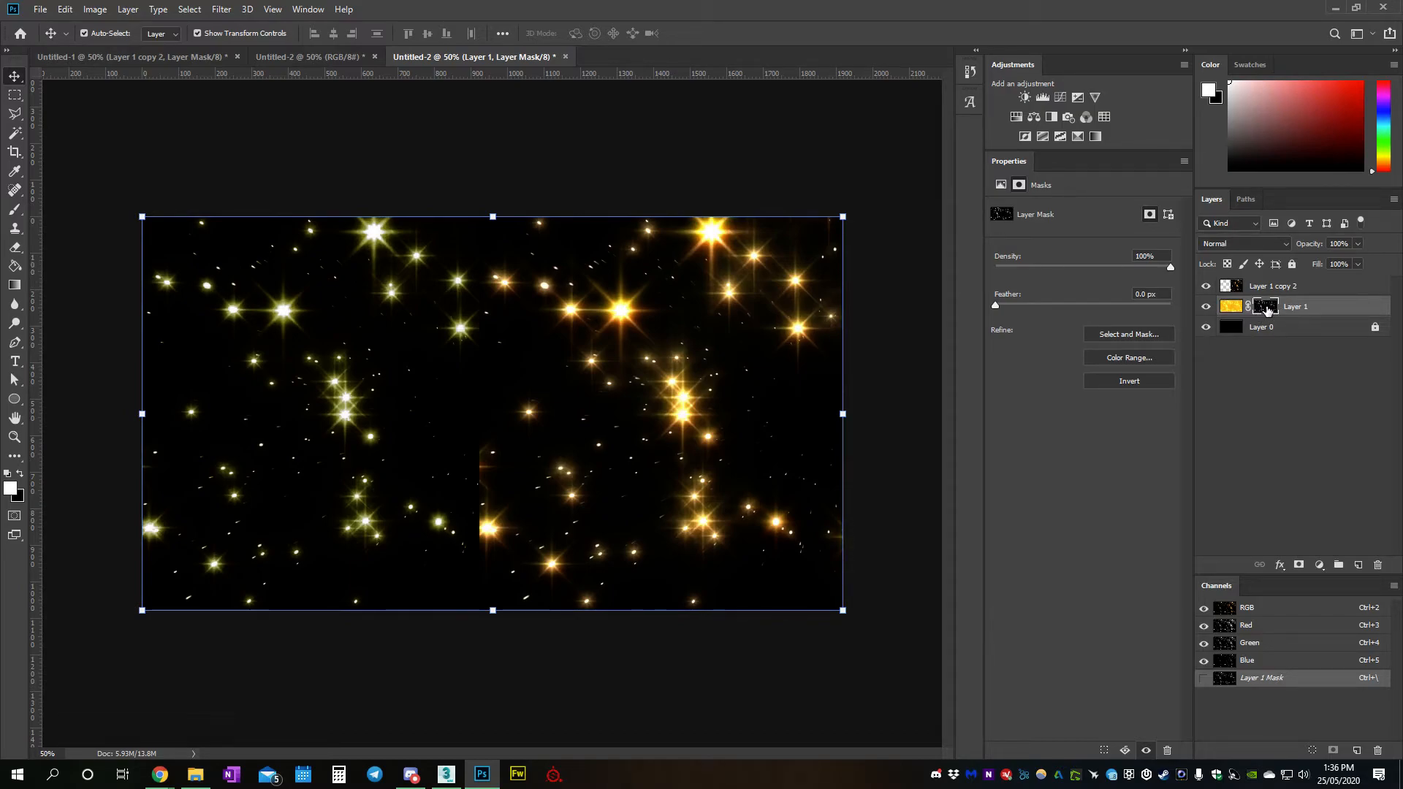
click(95, 8)
mouse_move(116, 47)
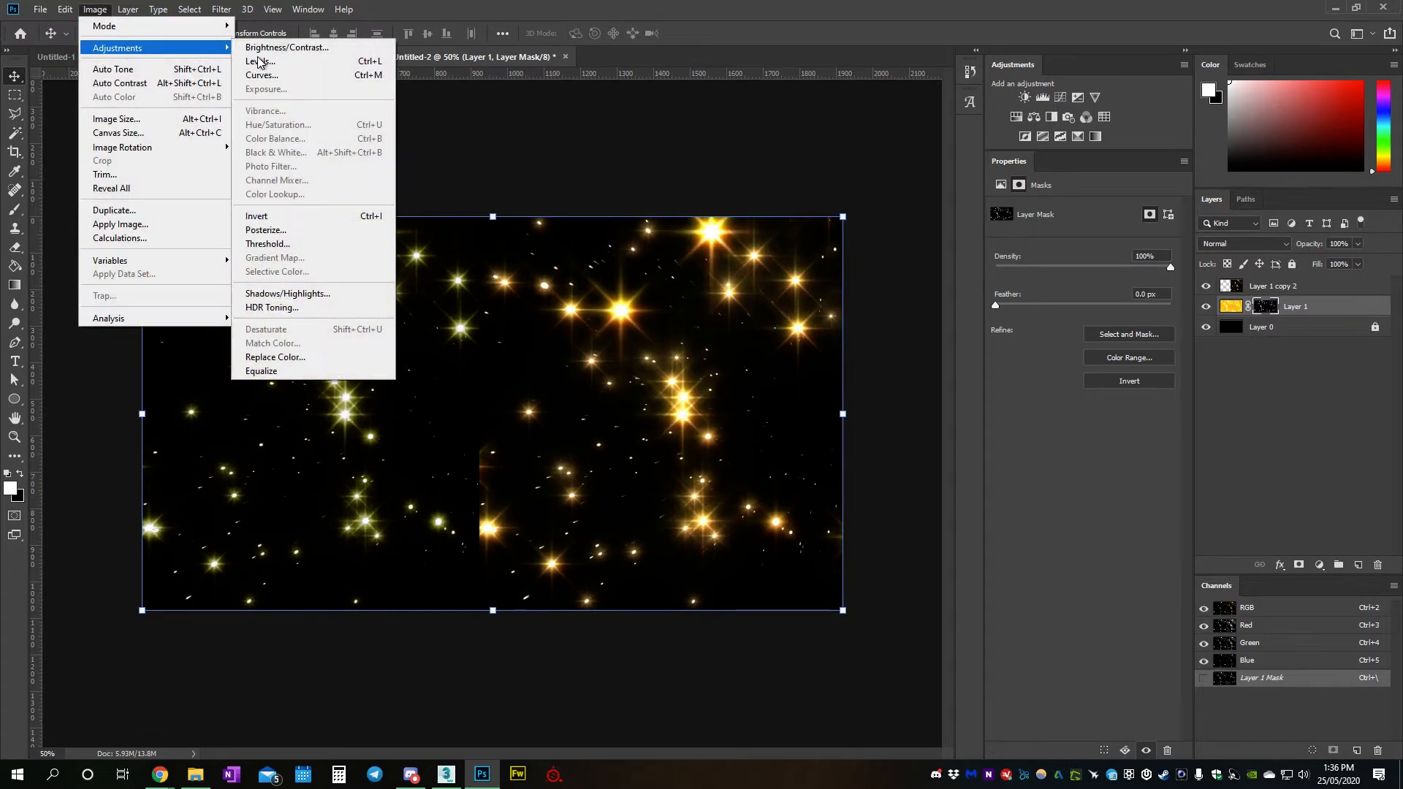
click(255, 47)
drag(842, 256, 844, 301)
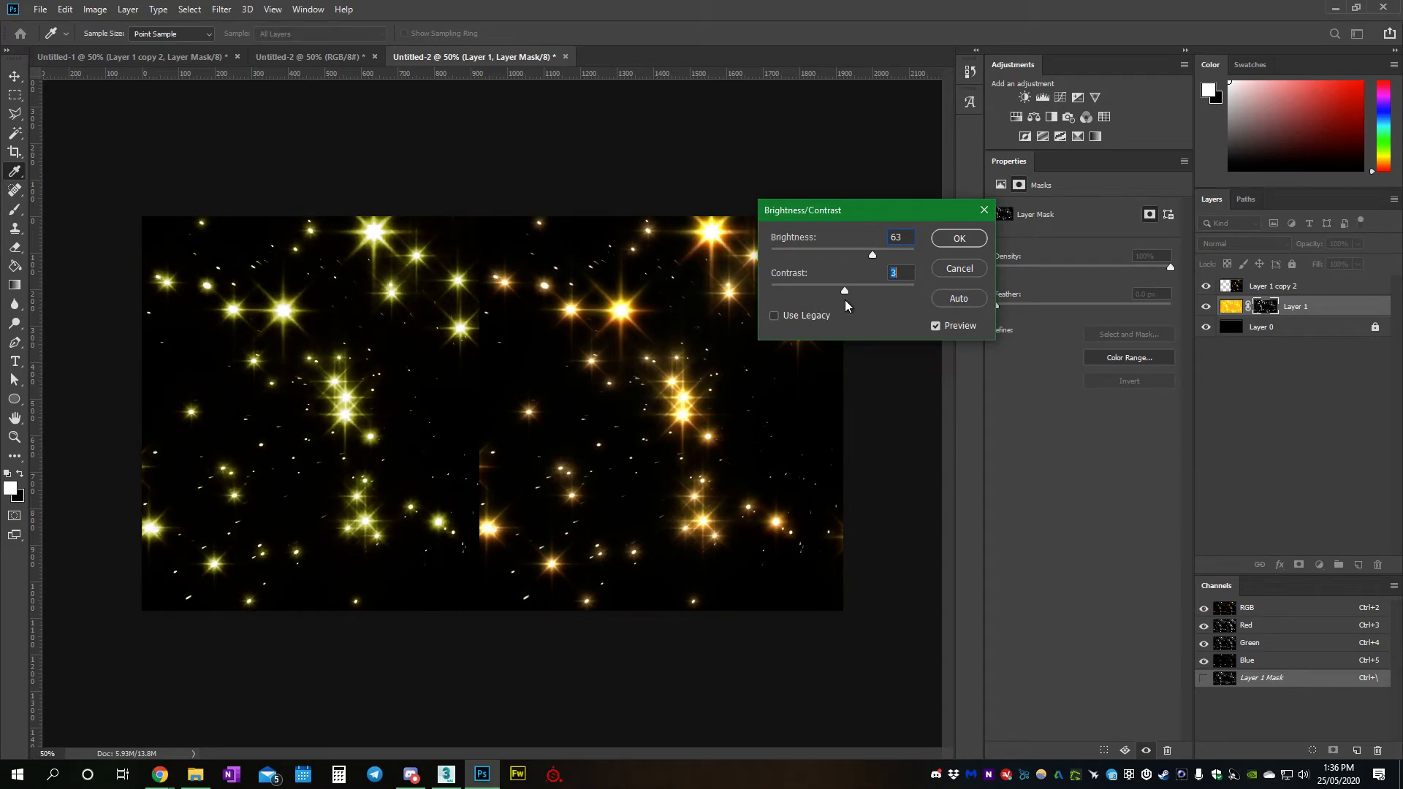
mouse_move(873, 256)
mouse_down()
mouse_move(893, 255)
mouse_move(882, 259)
mouse_up()
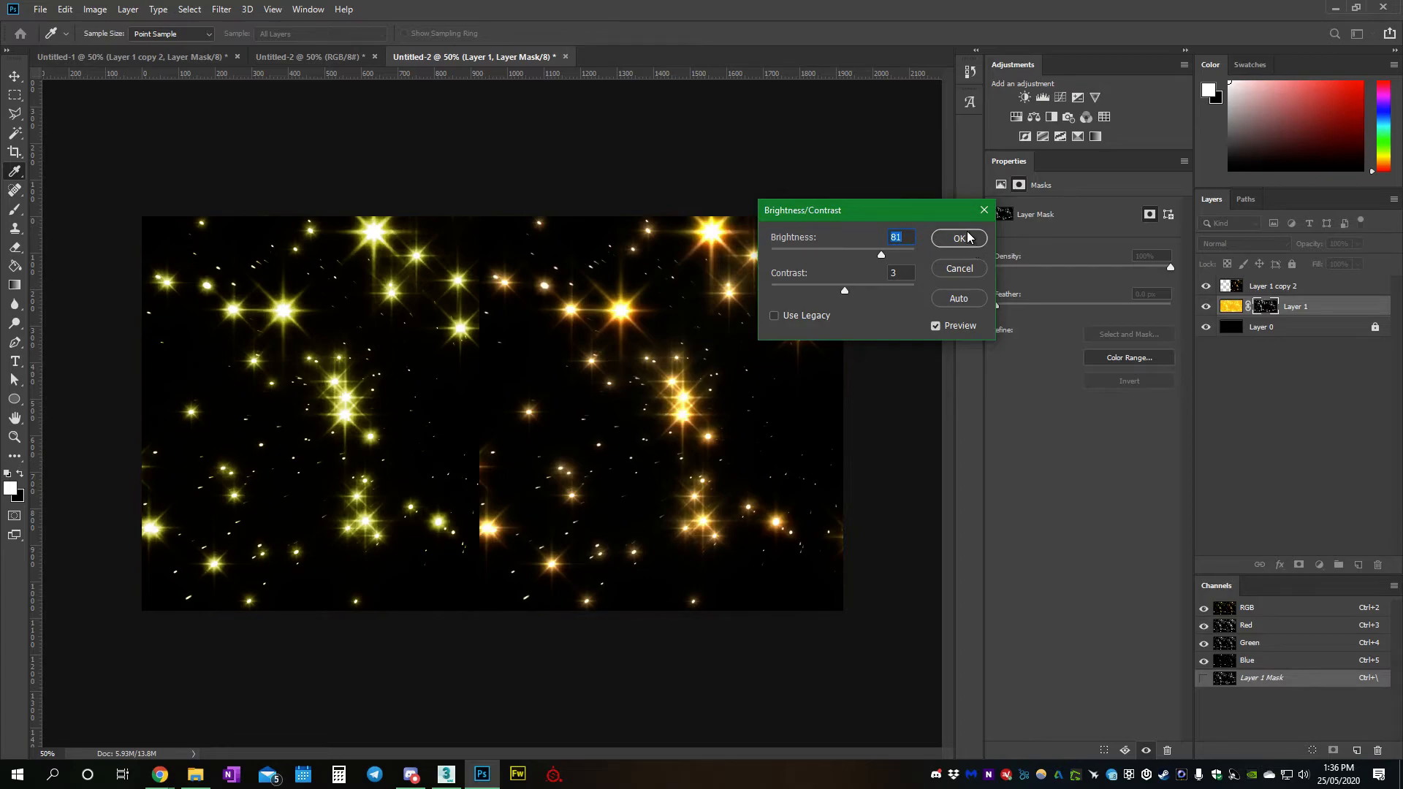
click(946, 328)
click(942, 329)
click(946, 328)
click(946, 329)
click(958, 238)
key(v)
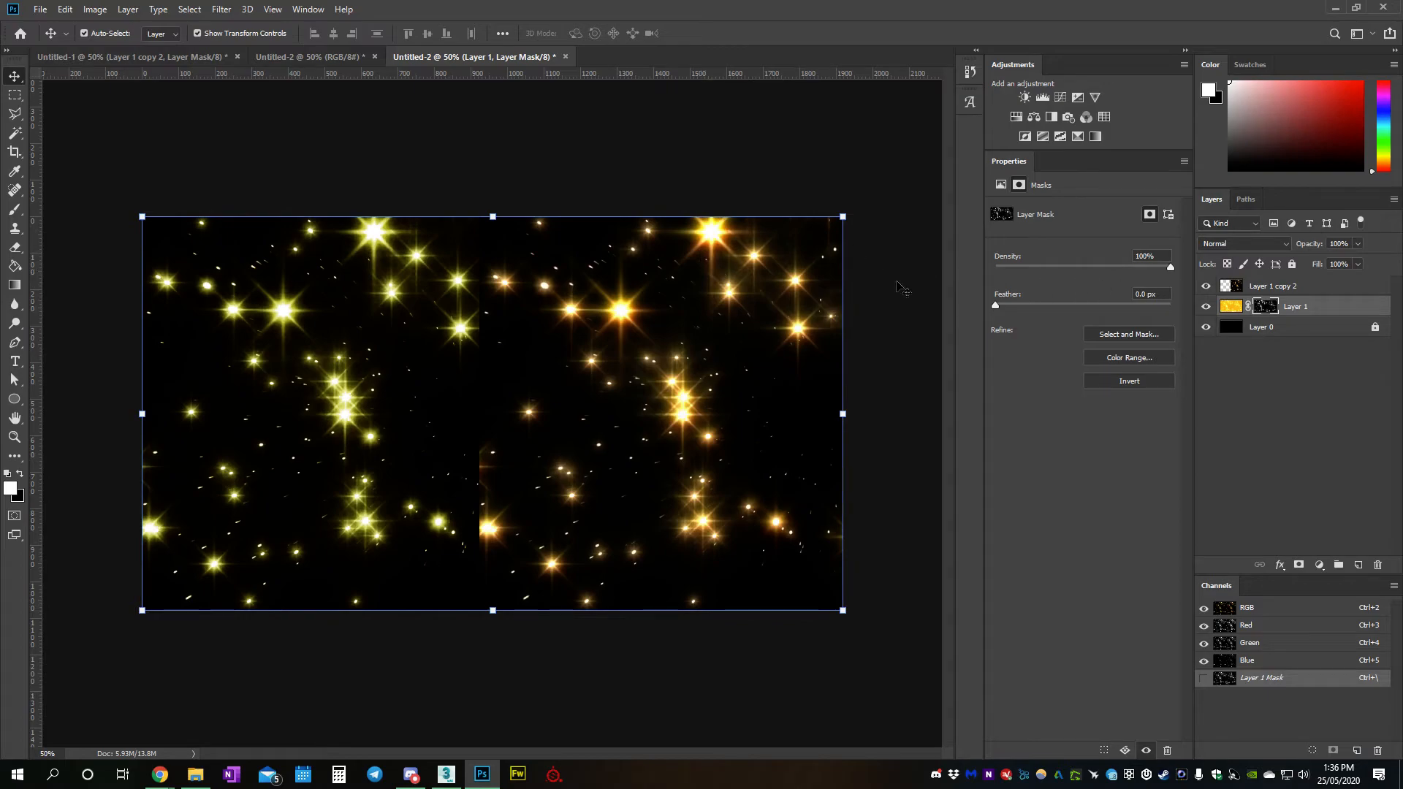
click(1231, 307)
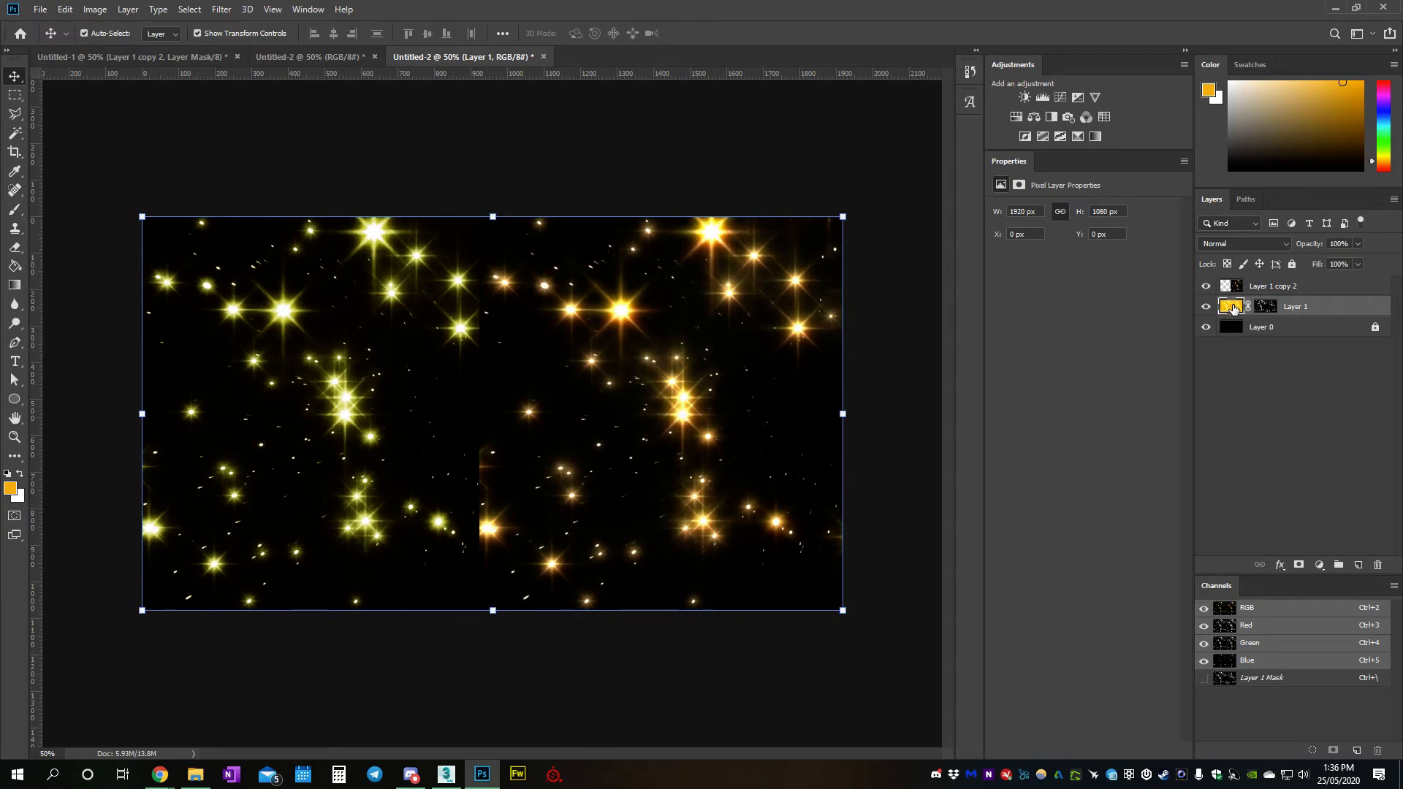
click(95, 8)
mouse_move(116, 47)
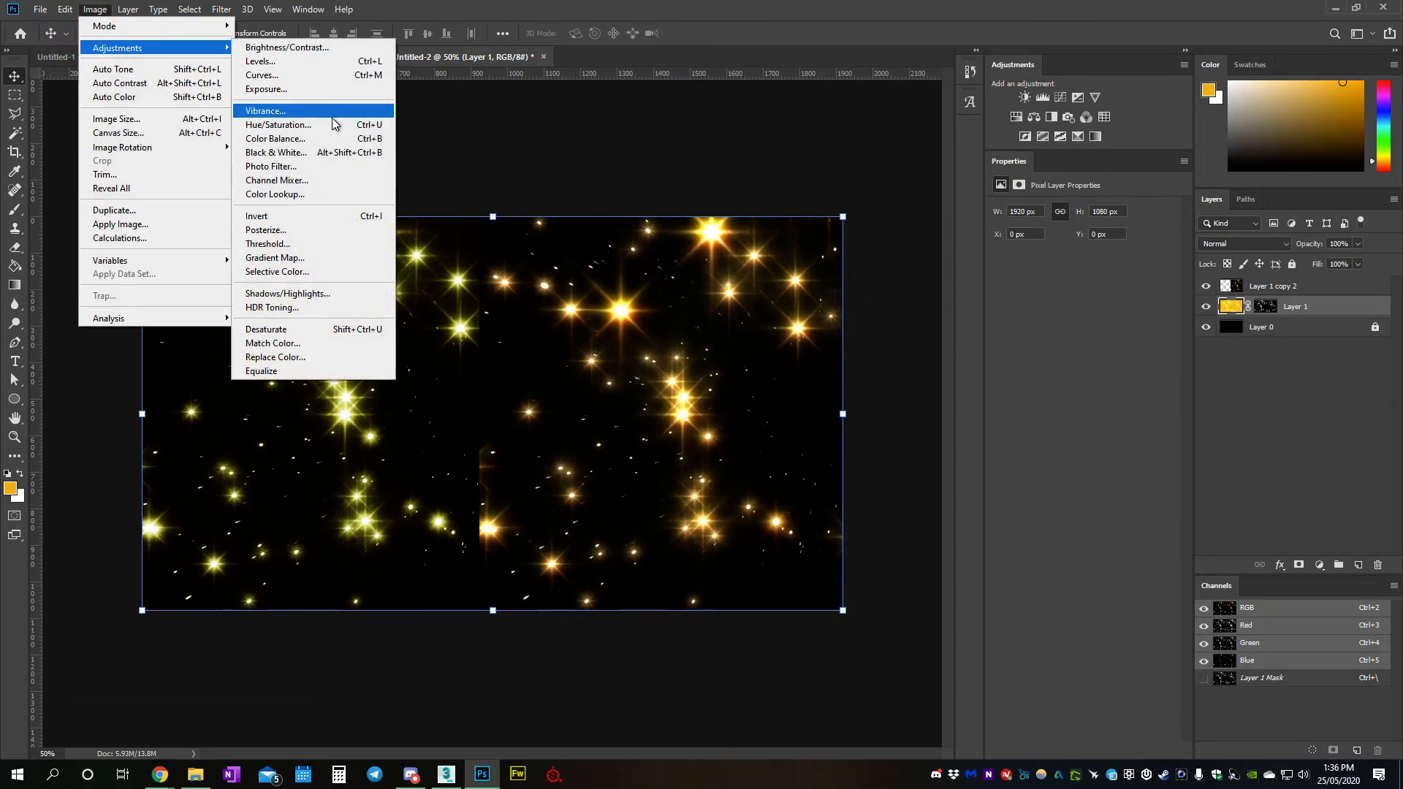
click(333, 124)
mouse_move(904, 262)
mouse_down()
mouse_move(927, 266)
mouse_move(906, 264)
mouse_up()
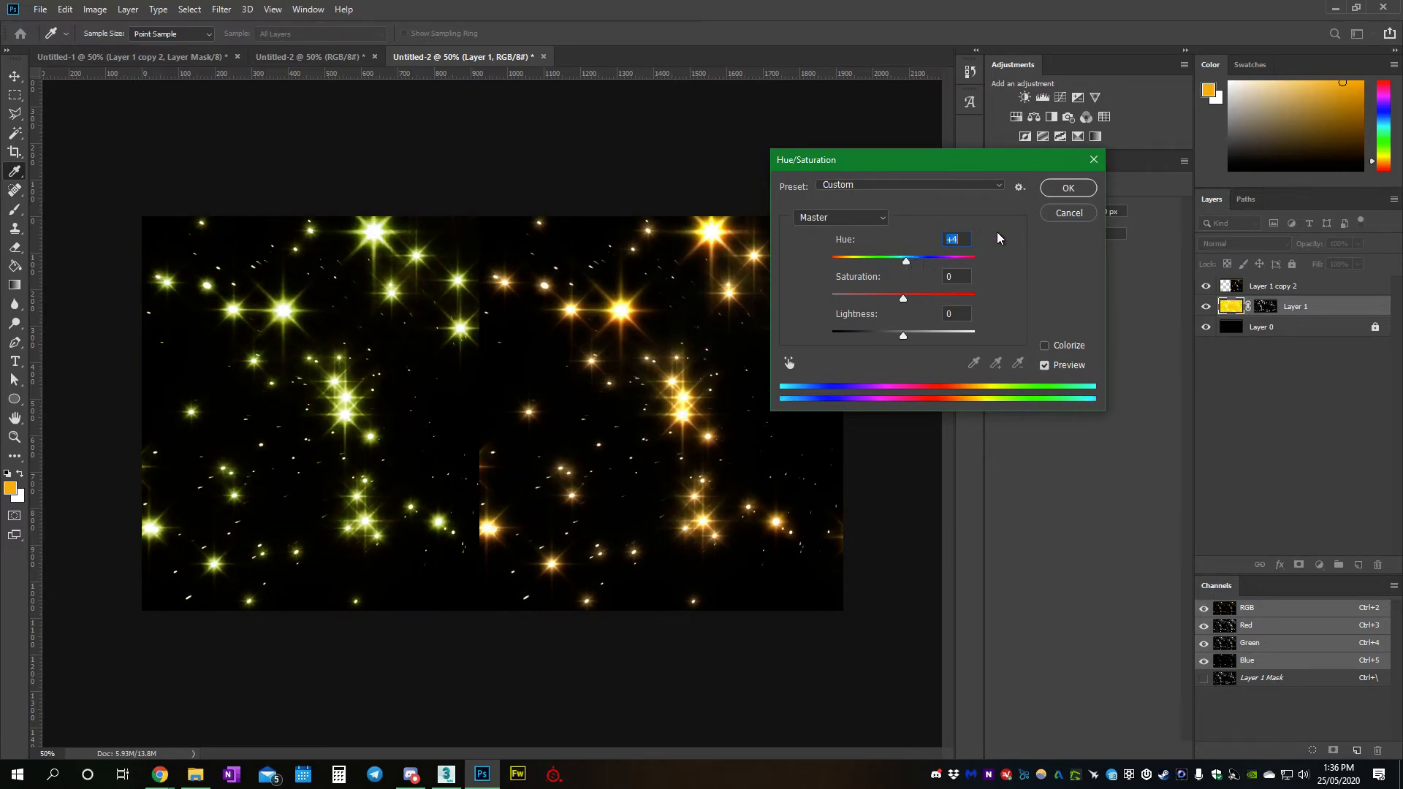
click(1069, 213)
key(v)
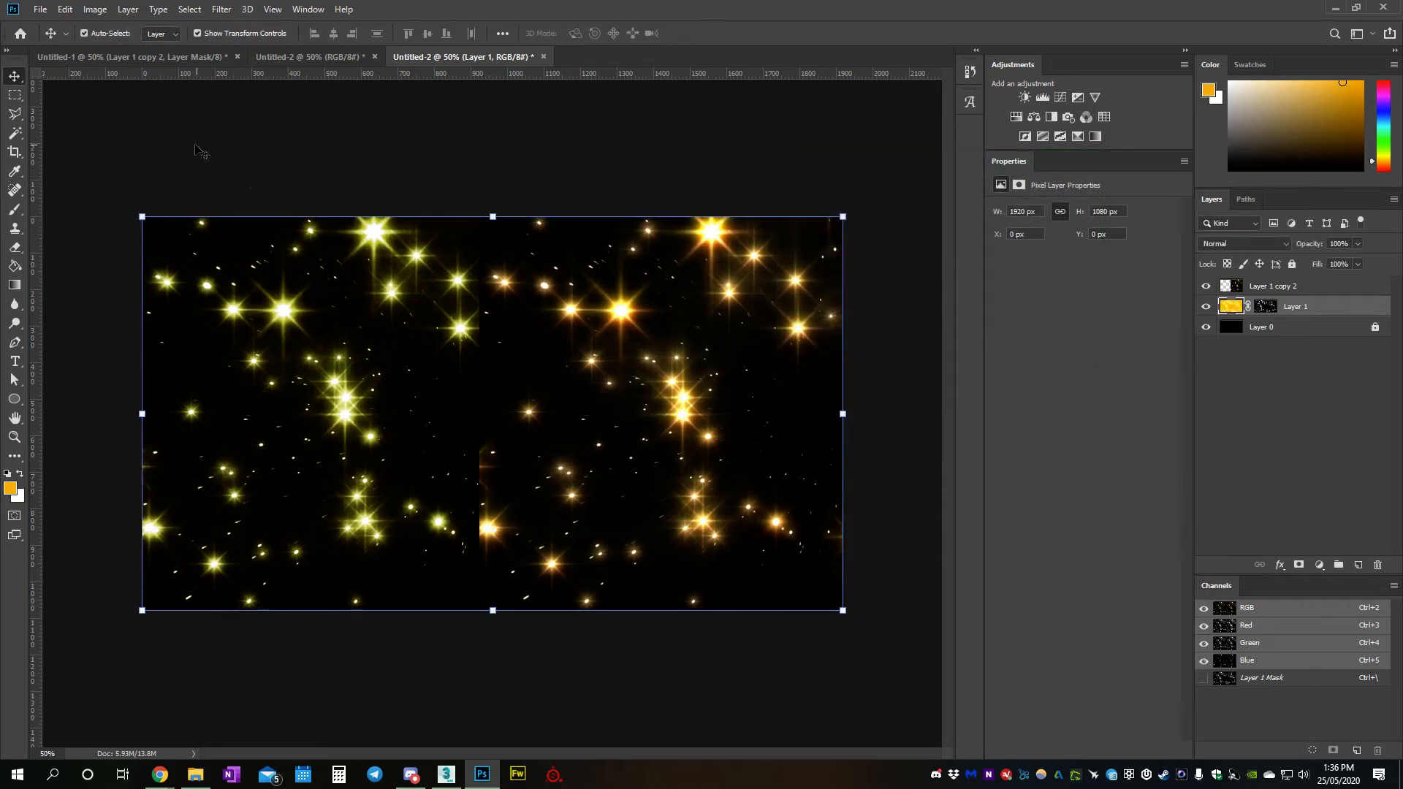
- Activate the Brush tool and change the foreground colour to red-orange
click(16, 211)
click(99, 42)
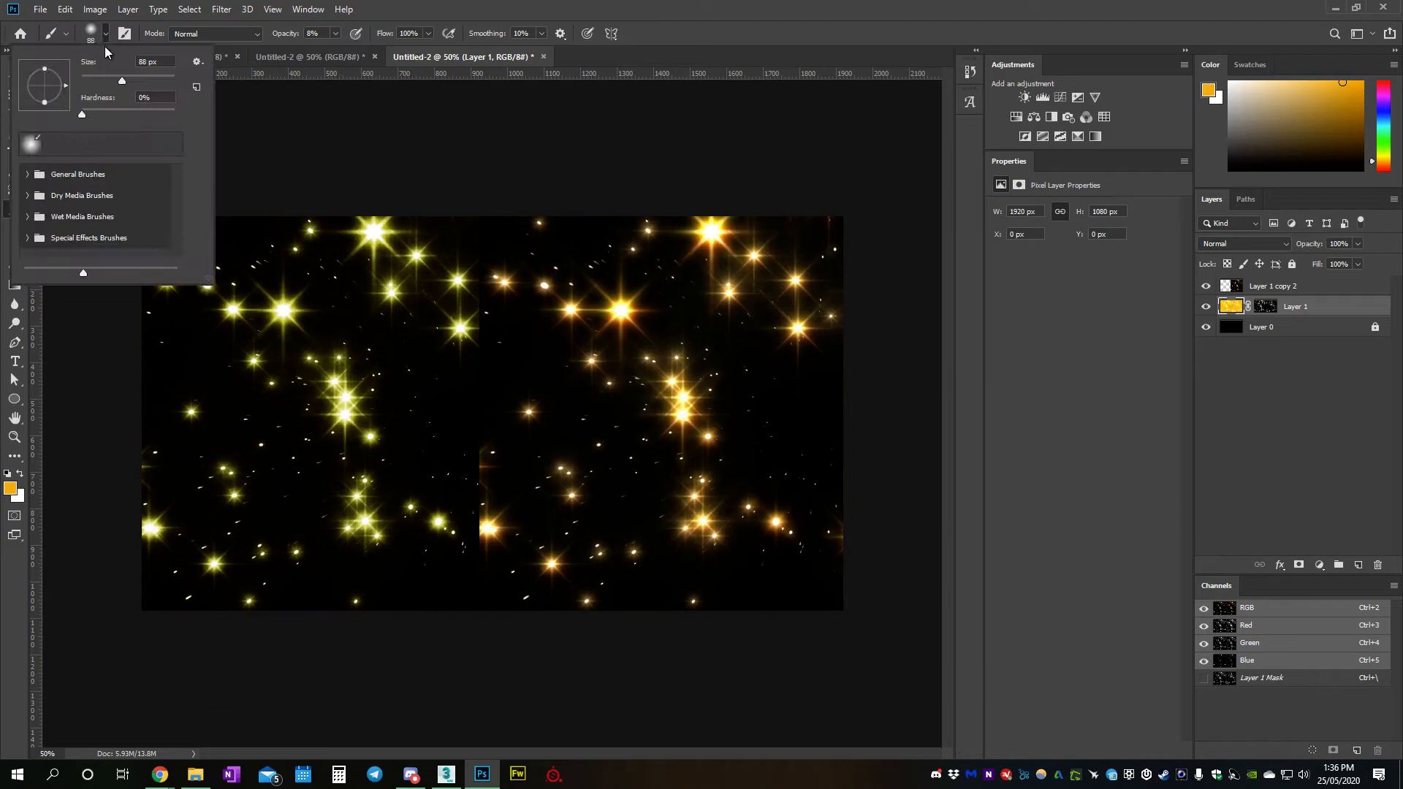
click(995, 15)
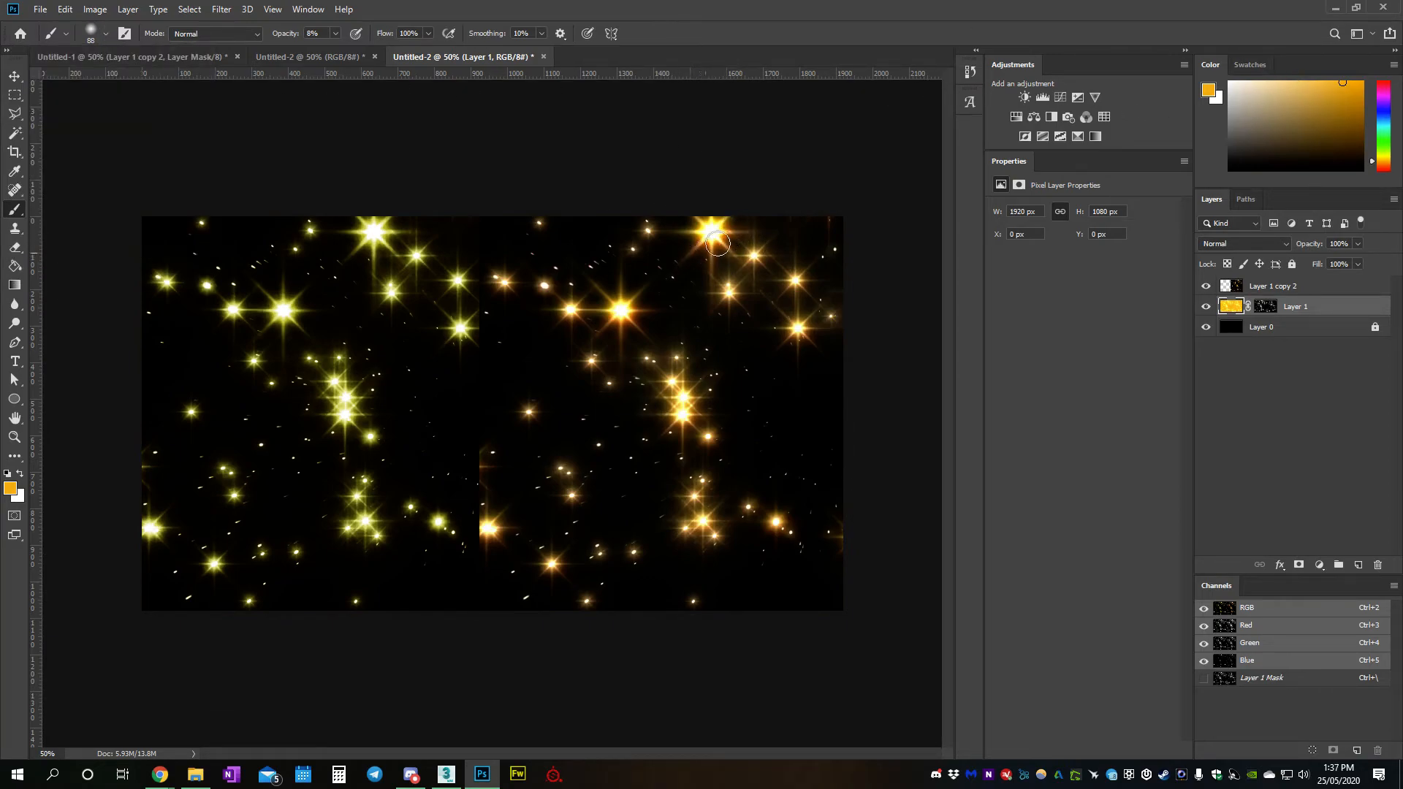
drag(1384, 173, 1389, 173)
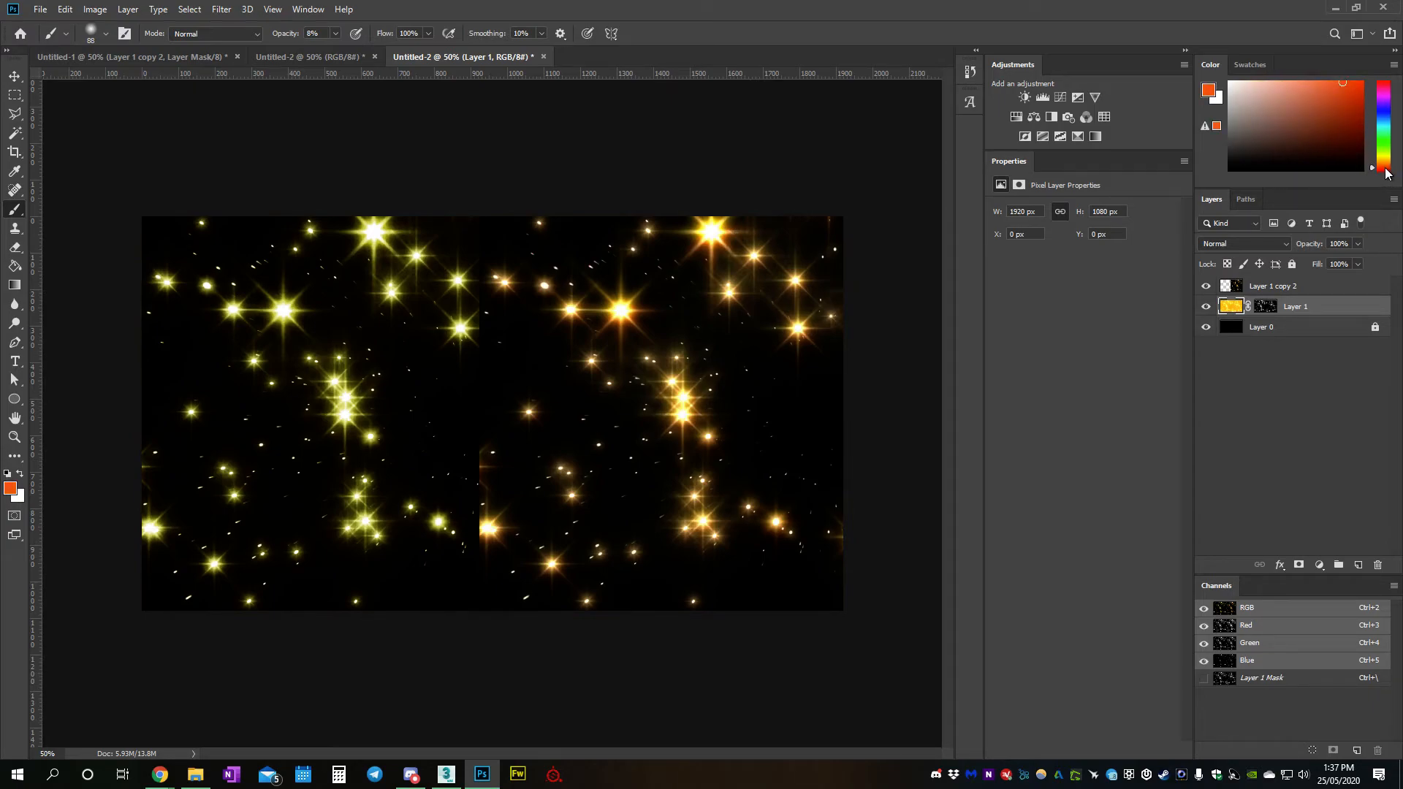
- Try a red-orange brush stroke over Layer 1's brightest star in Normal mode at 70% opacity, and undo it
click(246, 38)
click(198, 198)
drag(292, 36, 299, 38)
drag(287, 38, 320, 38)
click(211, 37)
click(207, 47)
mouse_move(380, 242)
mouse_down()
mouse_move(358, 260)
mouse_move(437, 221)
mouse_up()
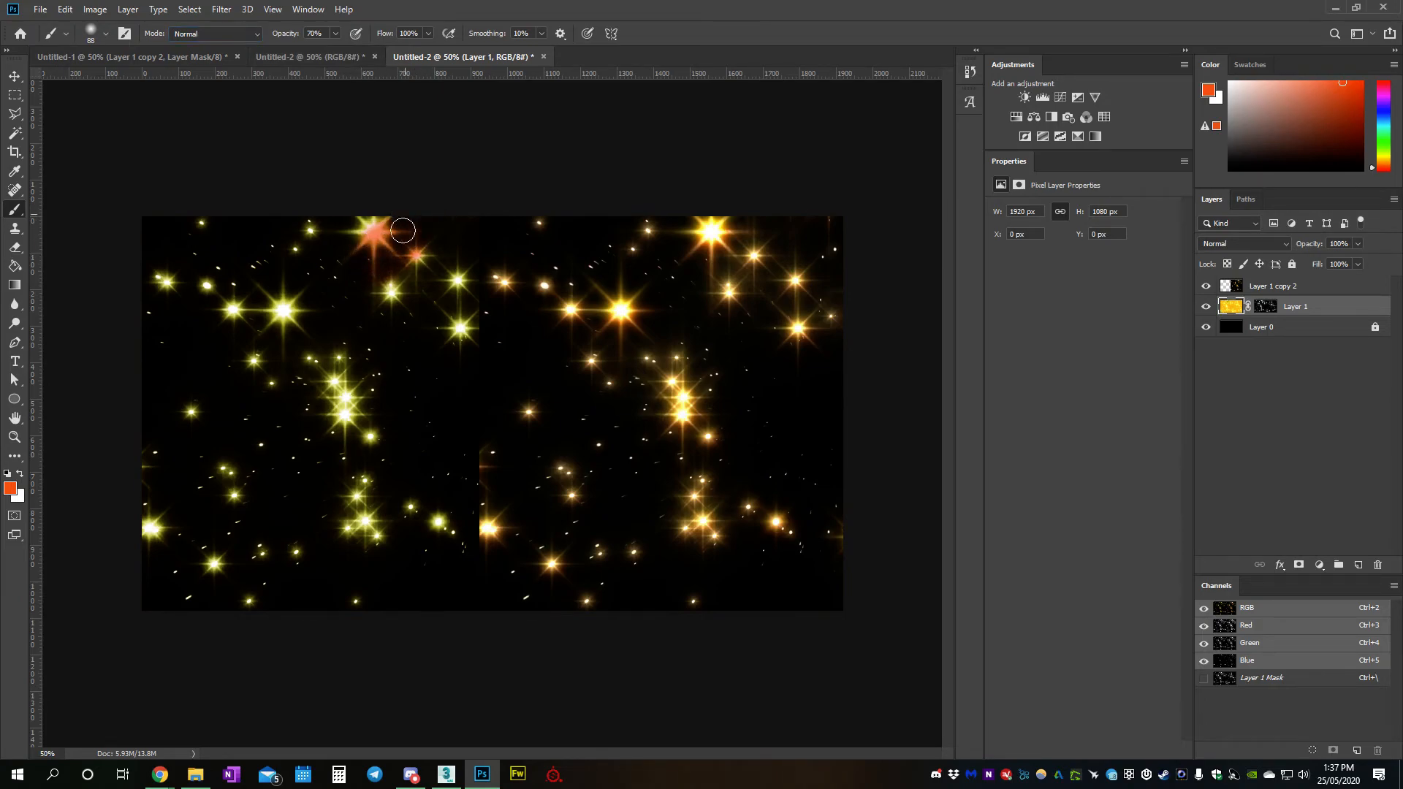
key(ctrl+z)
- Try painting over the brightest star with the brush in Multiply mode, and undo the stroke
click(216, 35)
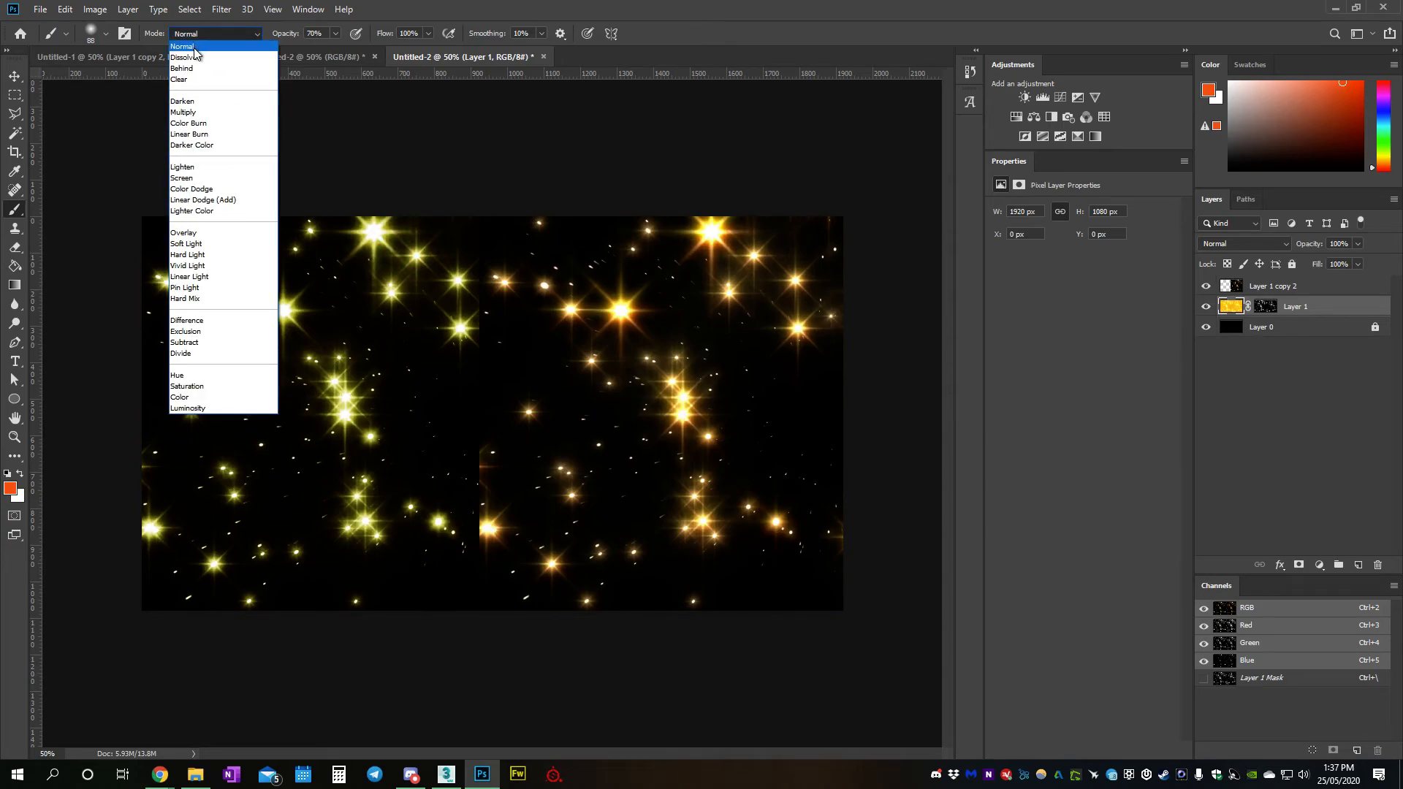
click(184, 112)
drag(393, 230, 380, 225)
key(ctrl+z)
- Try the Screen and Overlay brush modes, return to Normal, and undo a test stroke beside the brightest star
click(216, 33)
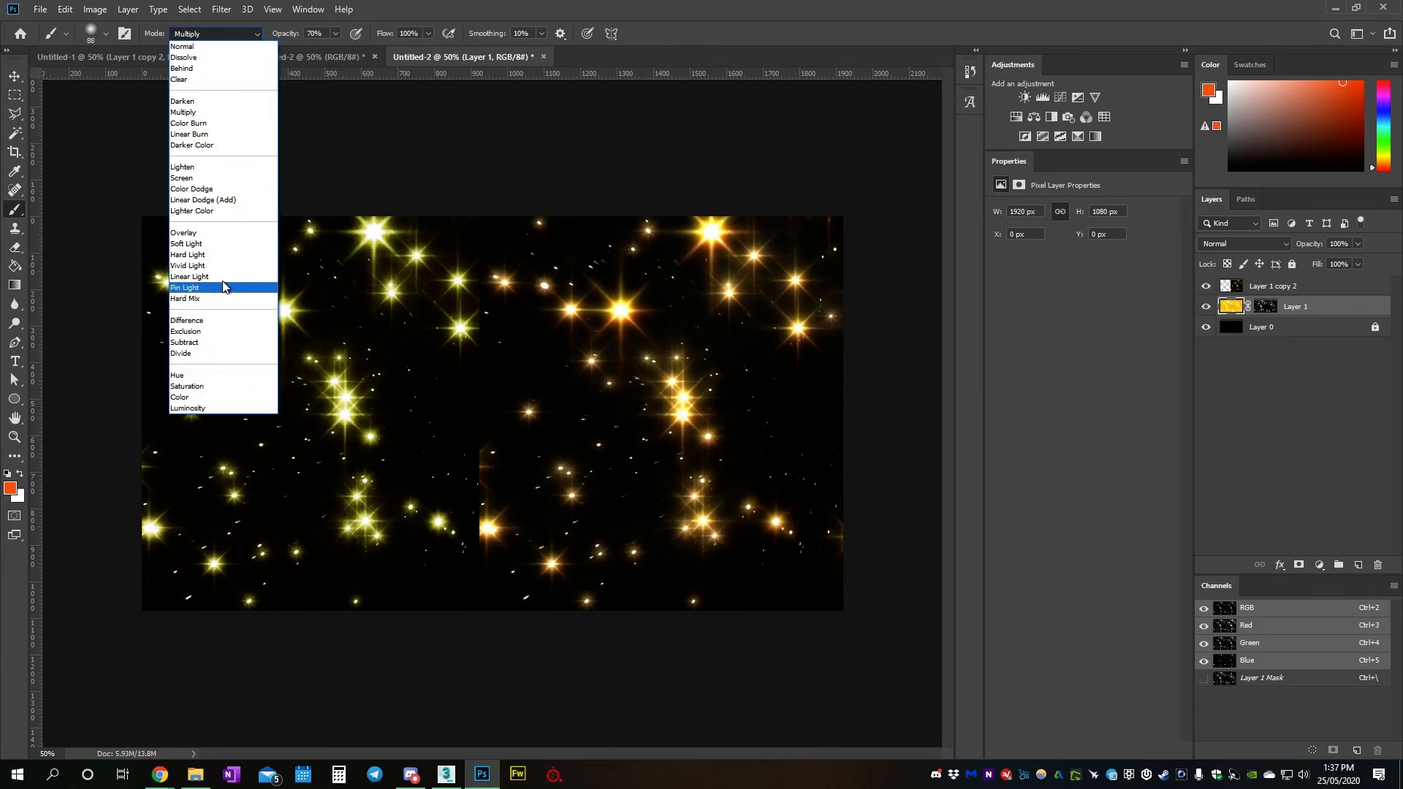
click(210, 179)
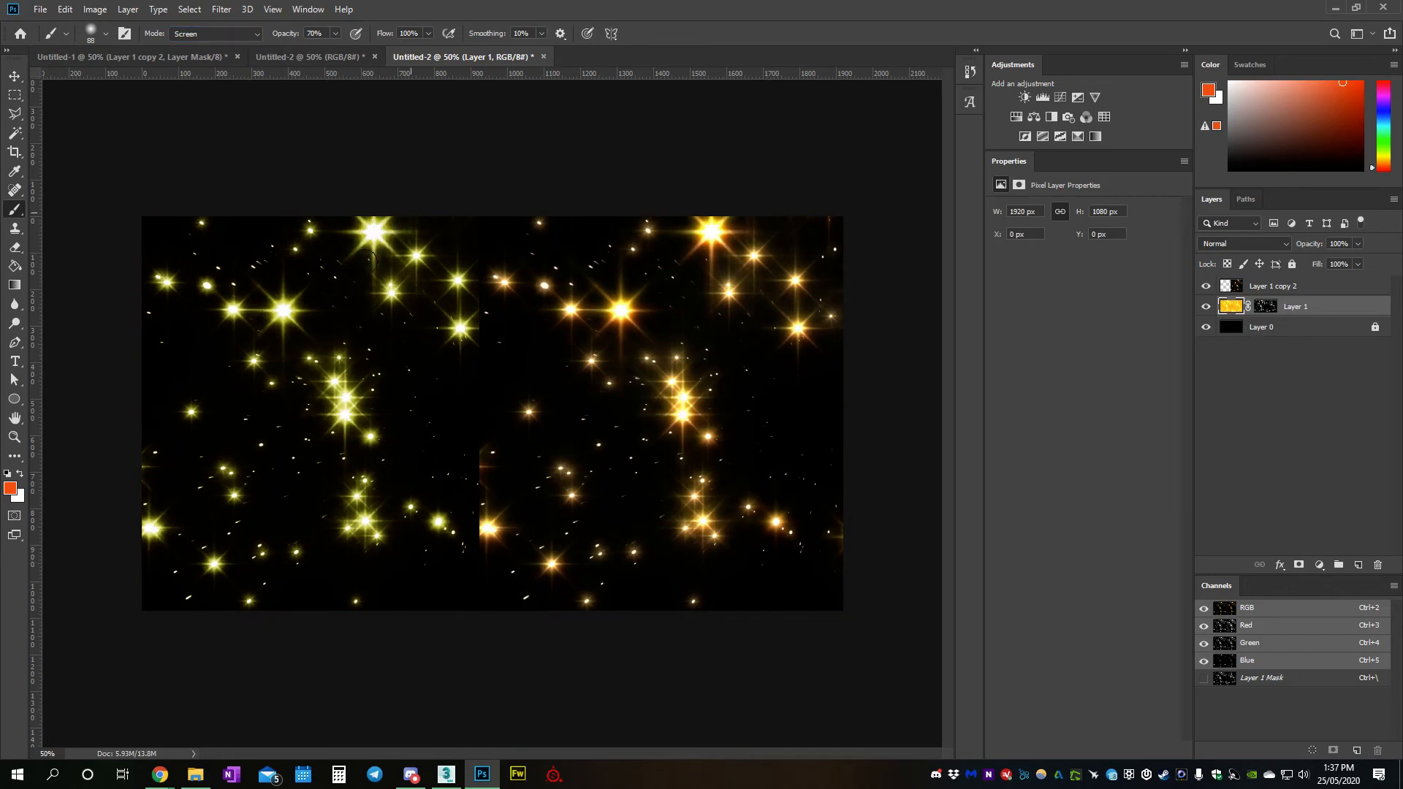
click(196, 34)
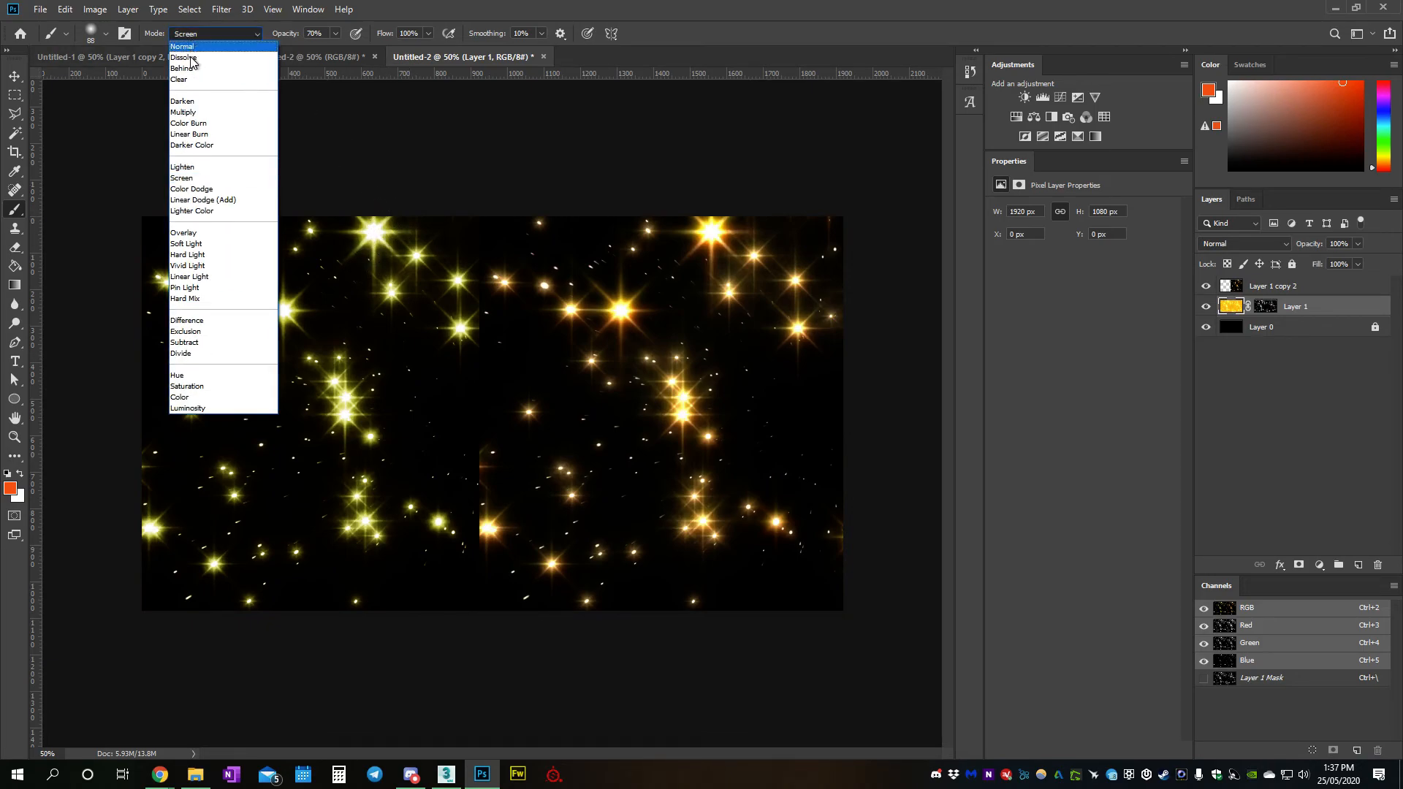
click(182, 233)
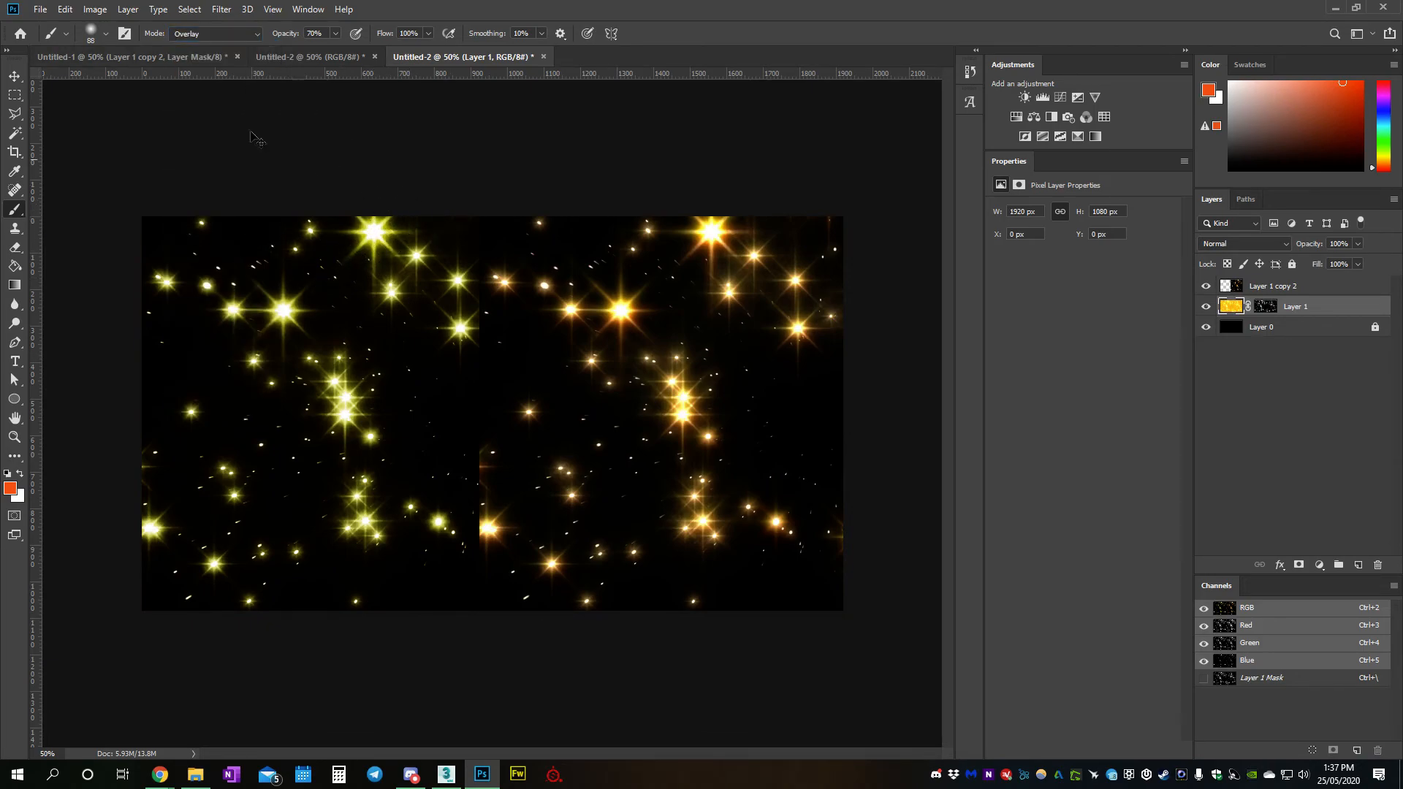
click(187, 37)
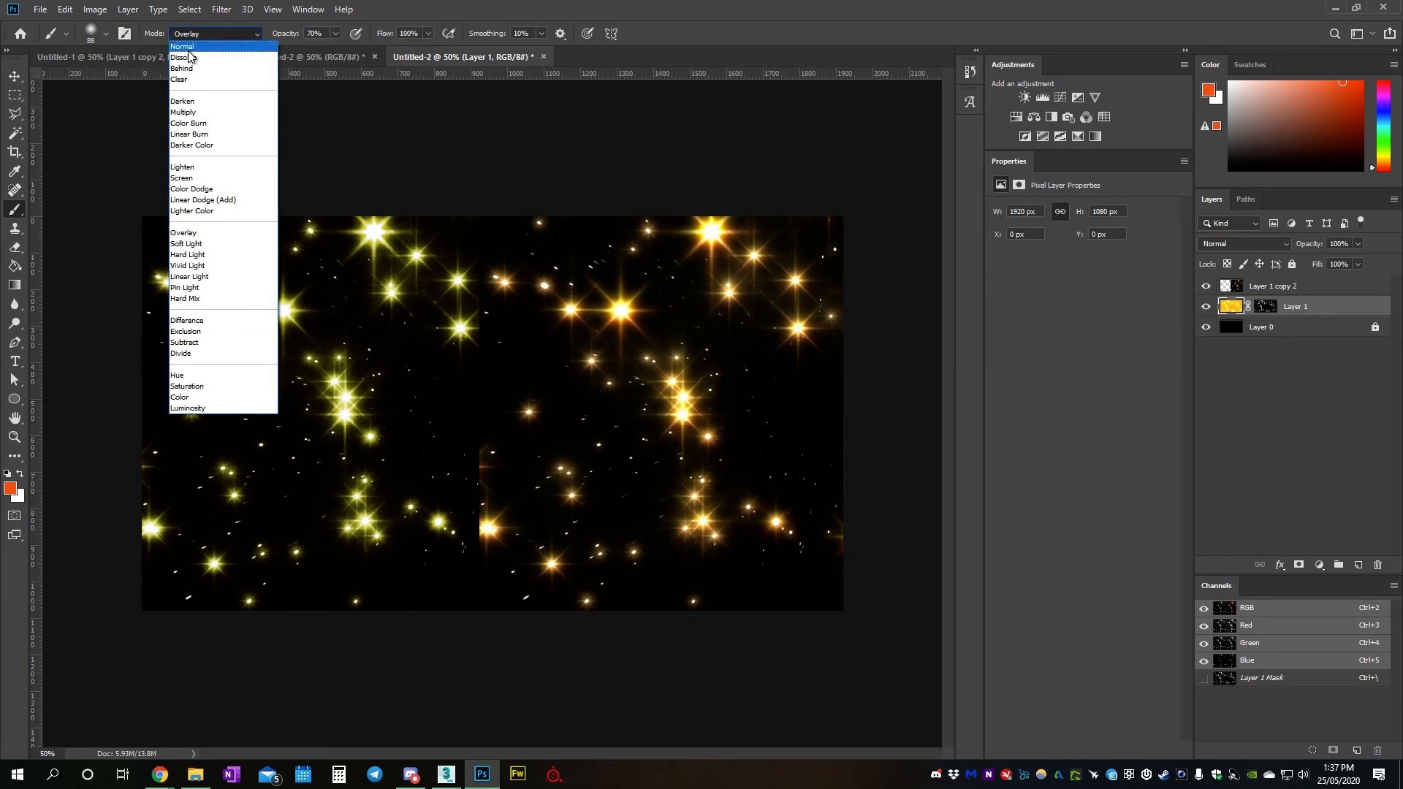
click(182, 46)
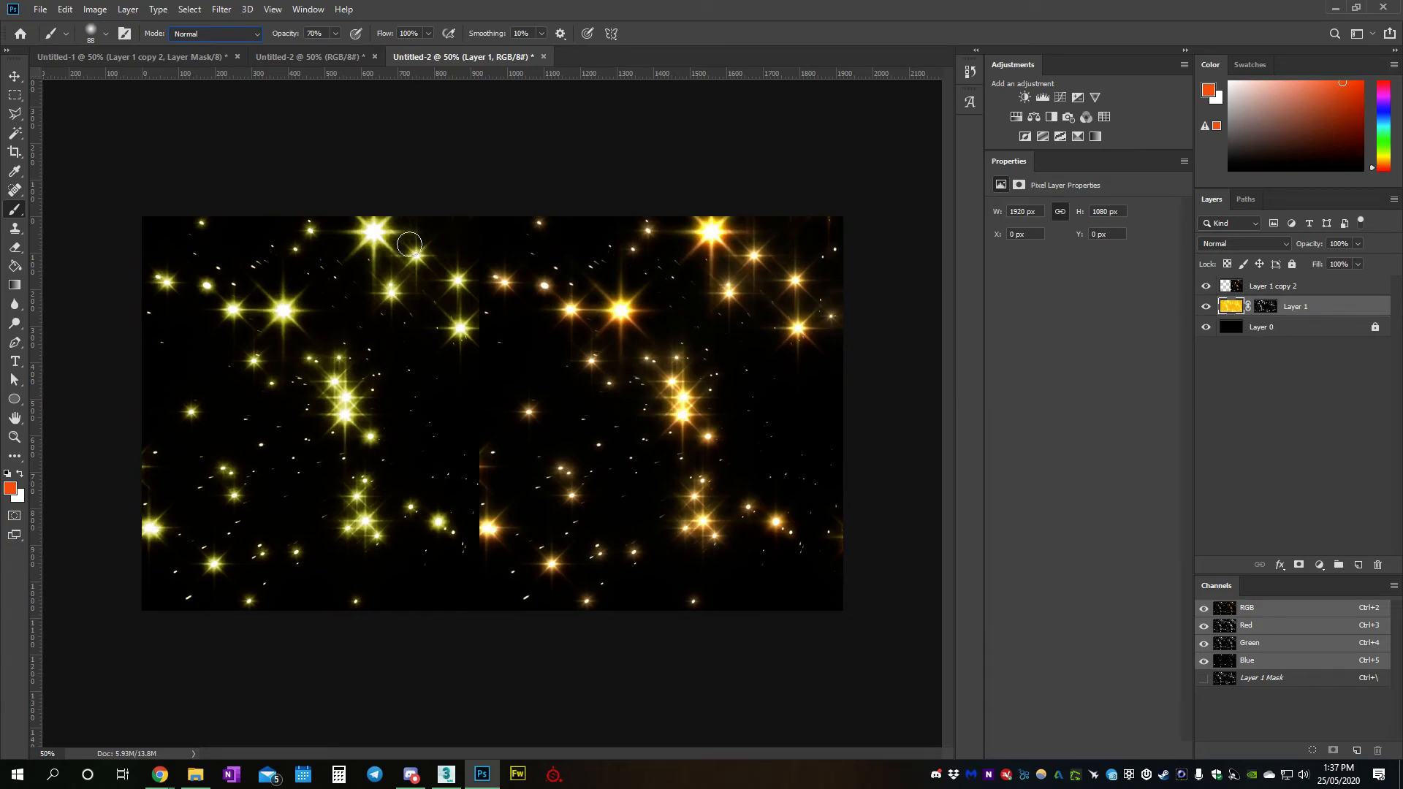
mouse_move(388, 249)
mouse_down()
mouse_move(376, 262)
mouse_move(388, 257)
mouse_up()
key(ctrl+z)
- Paint a red-orange glow around Layer 1's brightest star at 37% brush opacity, and set the foreground colour to golden orange
drag(294, 37, 266, 50)
mouse_move(427, 276)
mouse_down()
mouse_move(401, 234)
mouse_move(366, 263)
mouse_move(407, 235)
mouse_move(365, 269)
mouse_up()
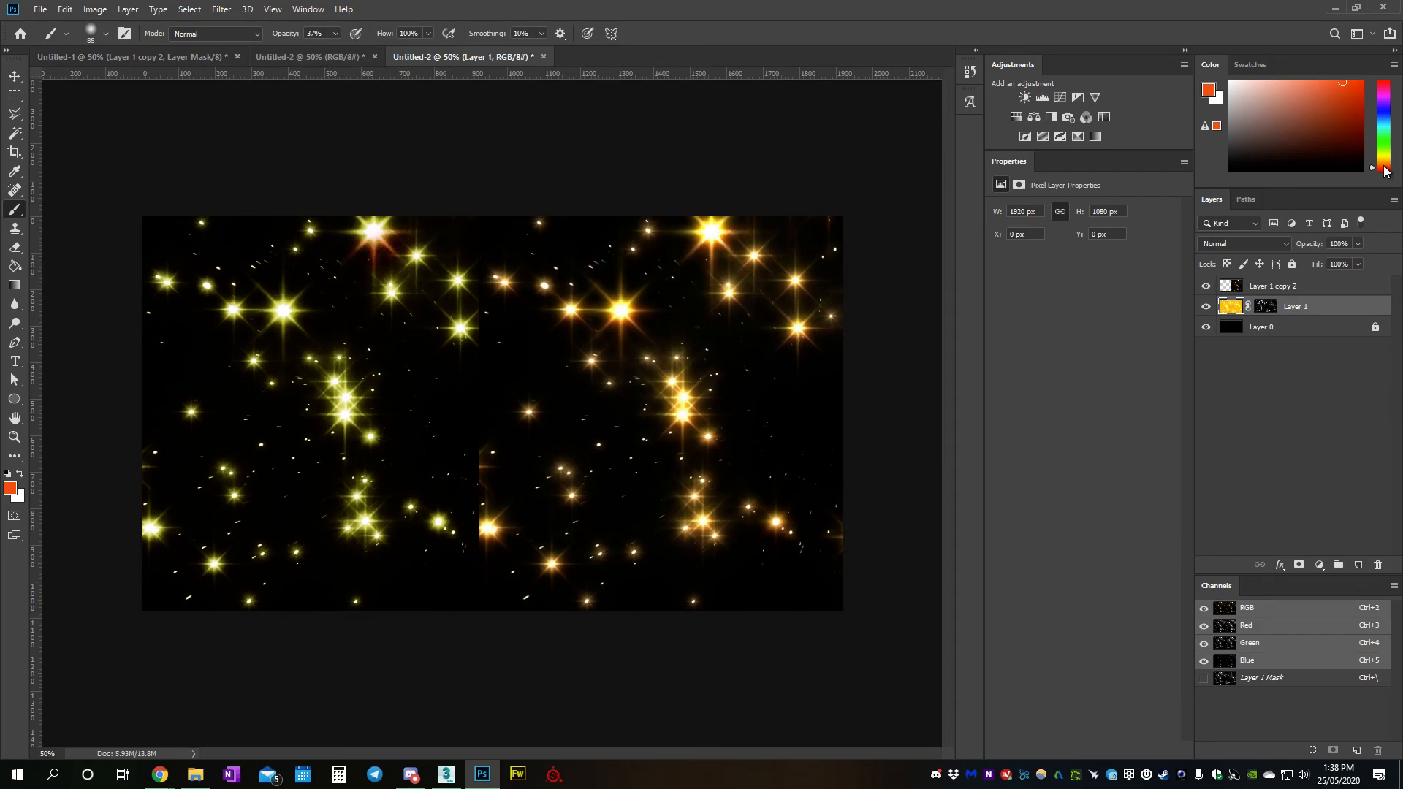
drag(1386, 171, 1386, 166)
drag(1346, 106, 1364, 79)
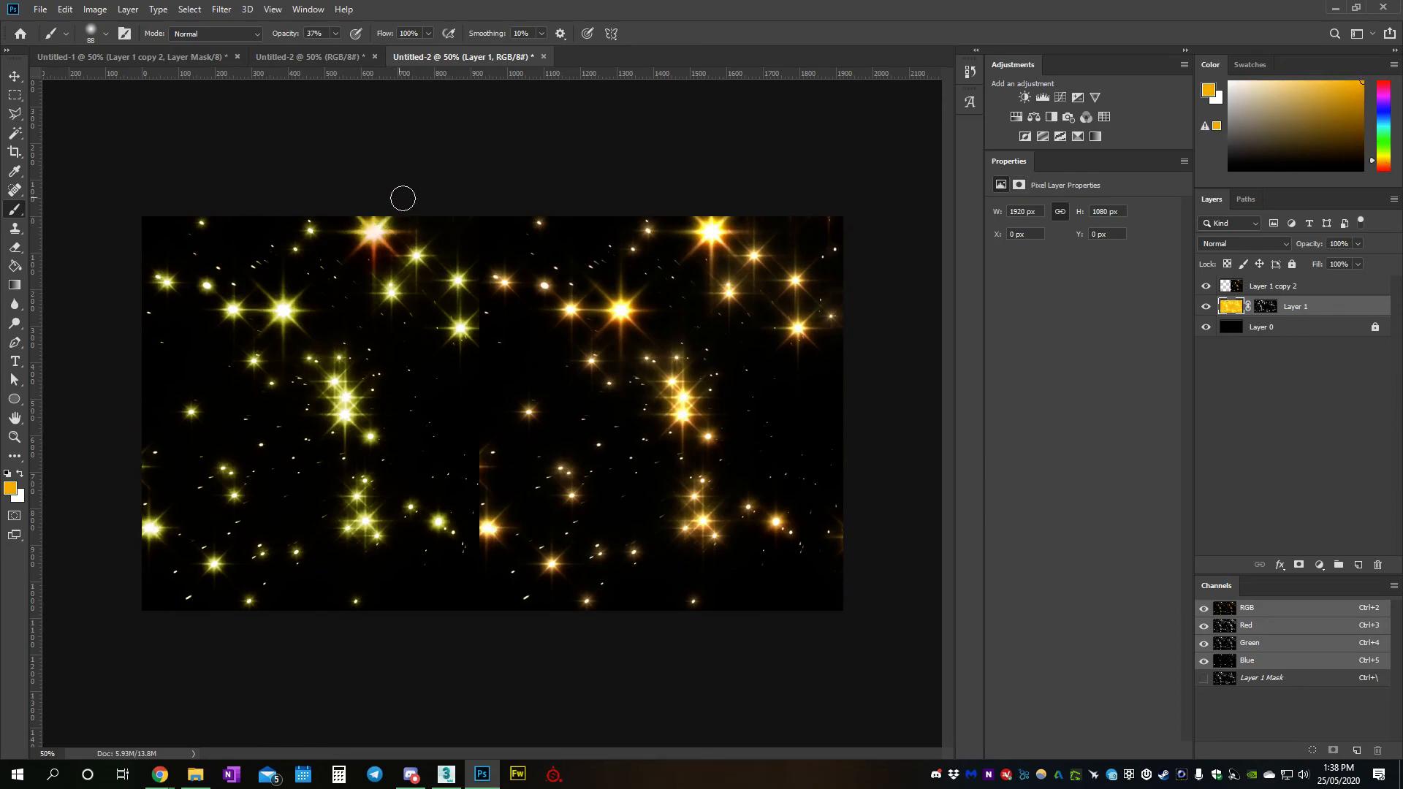
- Paint the centre of the brightest star white at 78% brush opacity
drag(1251, 89, 1229, 82)
drag(293, 37, 323, 41)
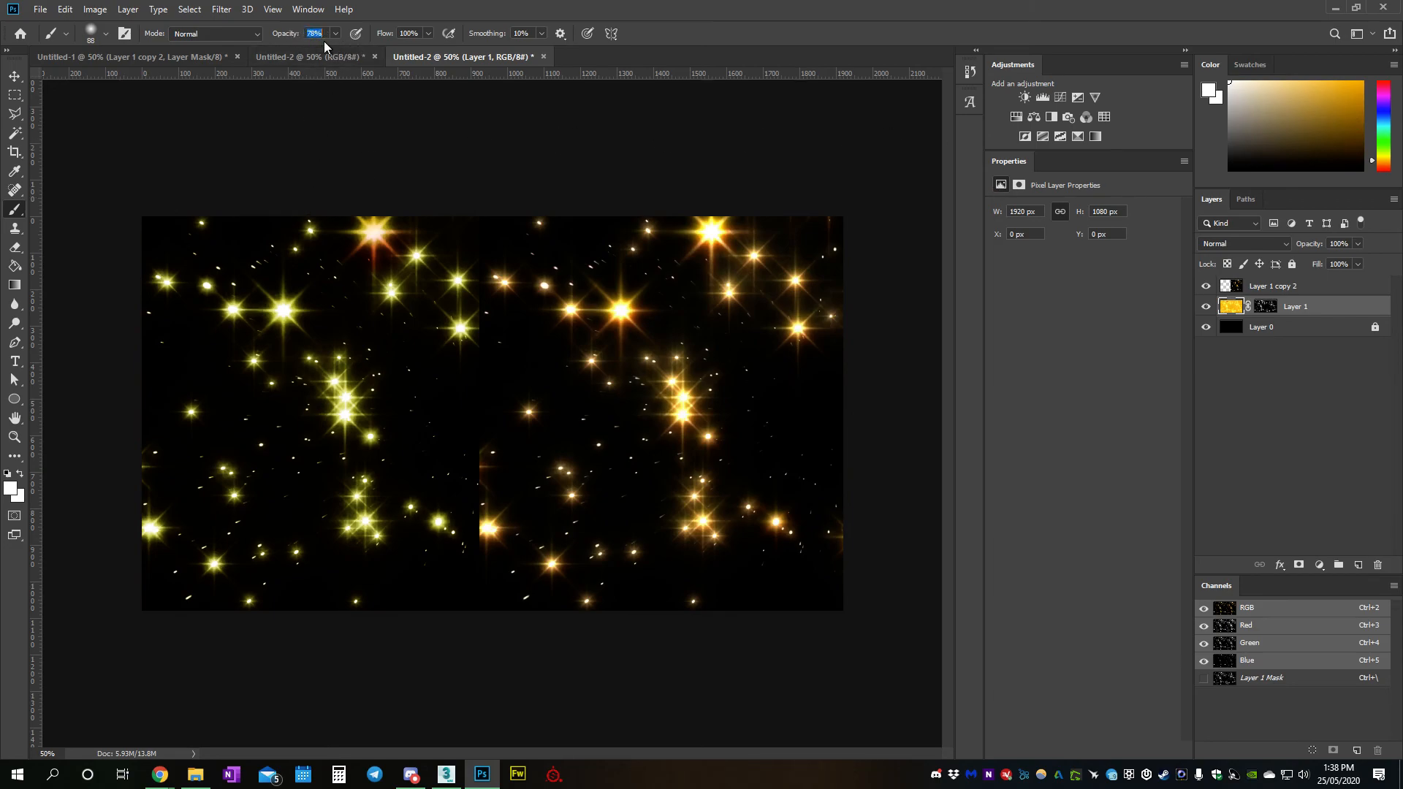
click(374, 232)
key(v)
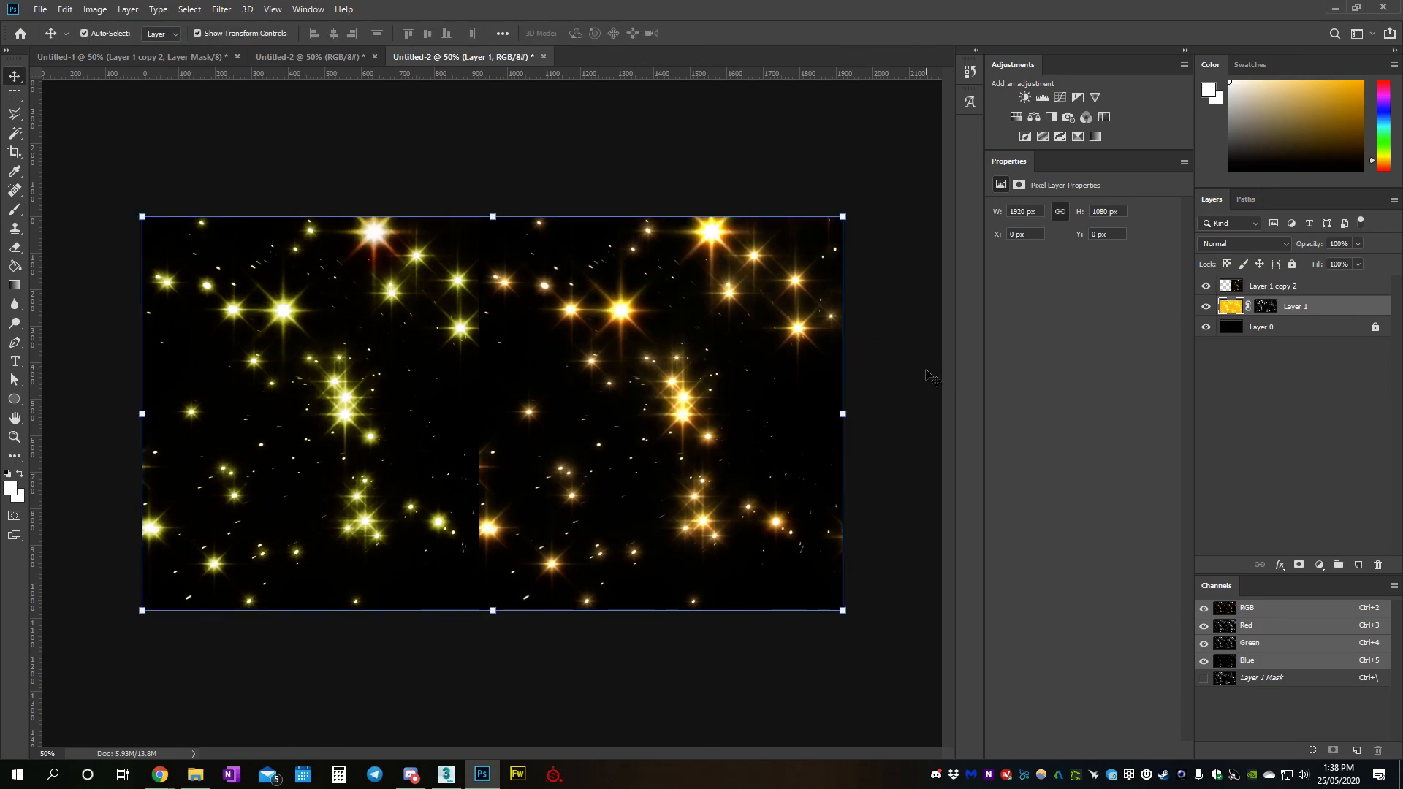
- Hide Layer 0 and Layer 1 copy 2 and deselect all layers, leaving only the masked Layer 1 shown on transparency
click(1206, 328)
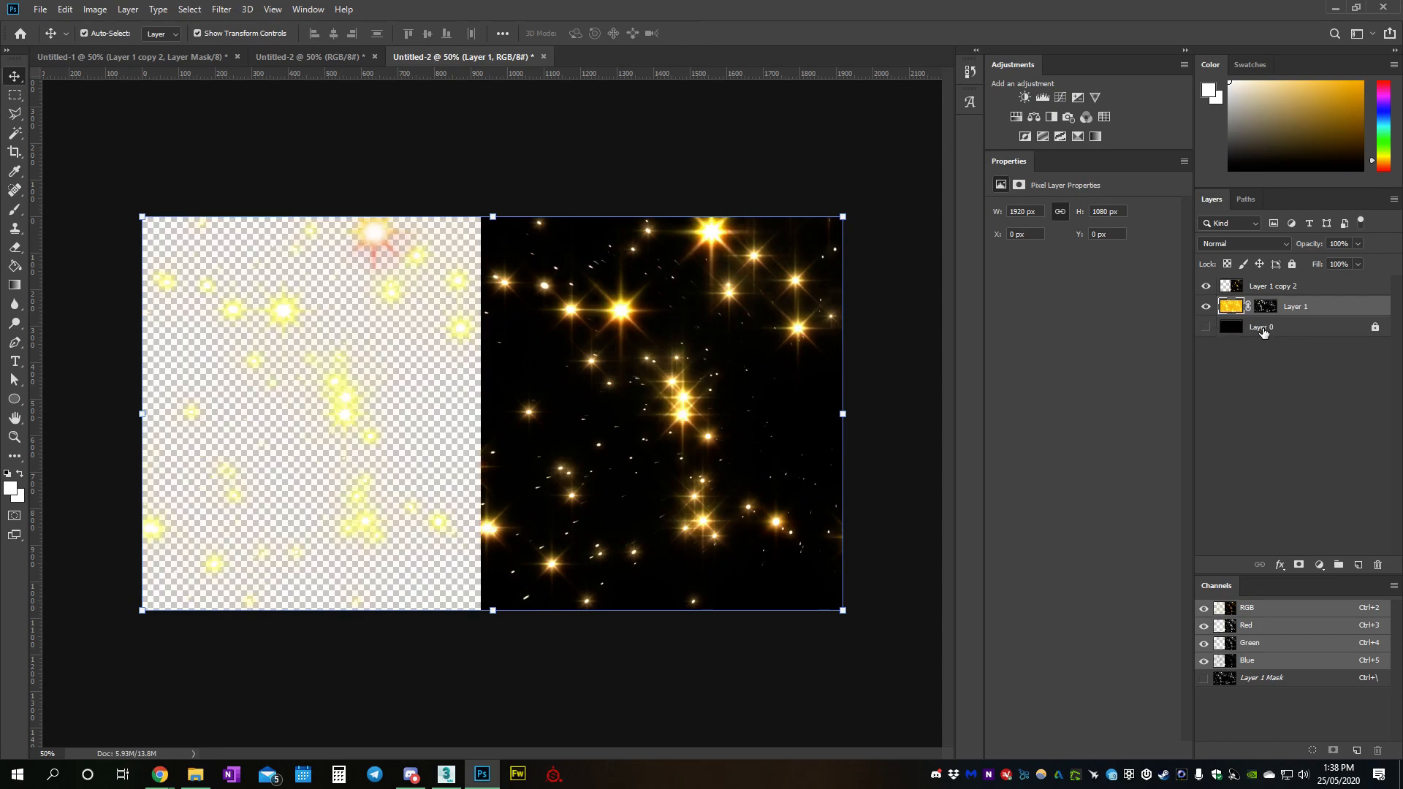
click(1206, 286)
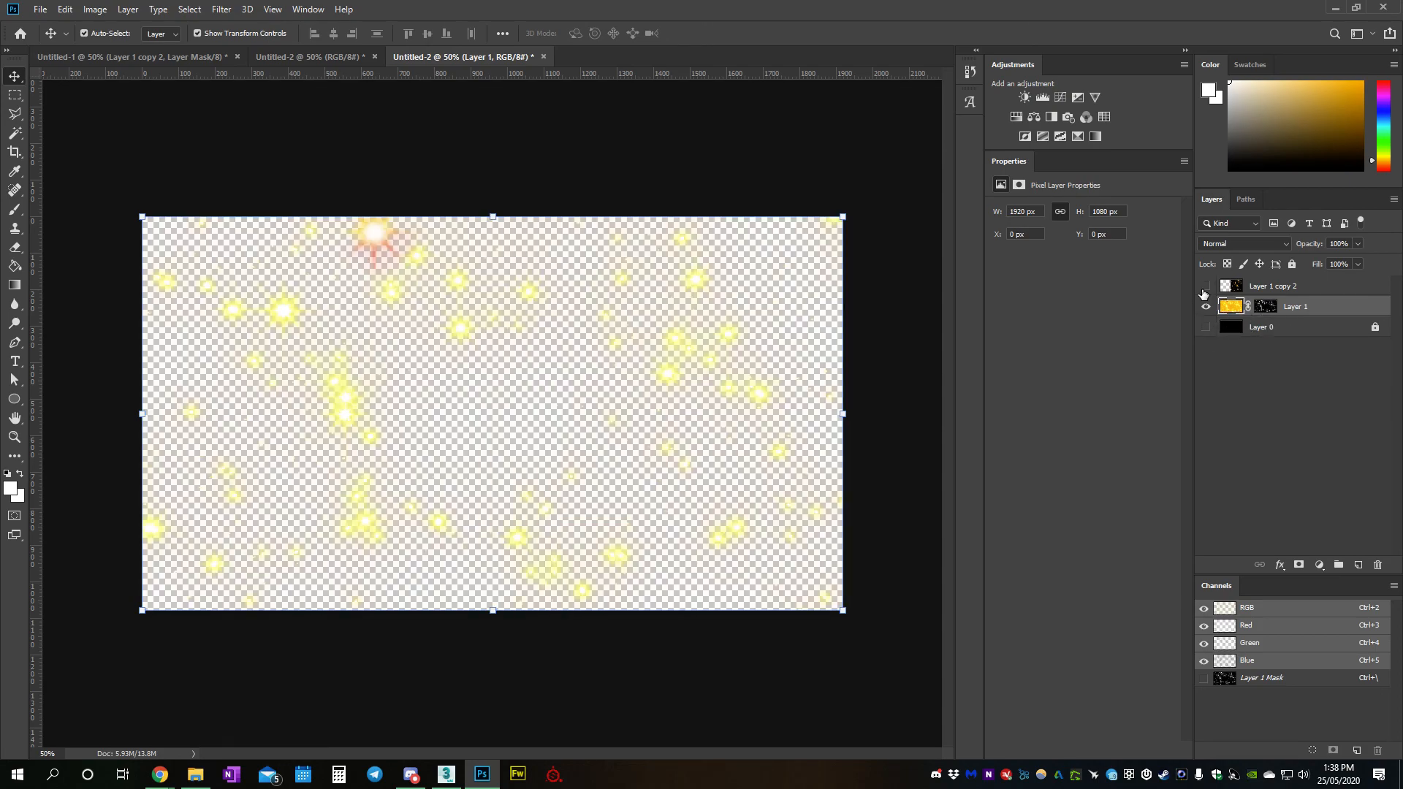
click(384, 126)
click(41, 9)
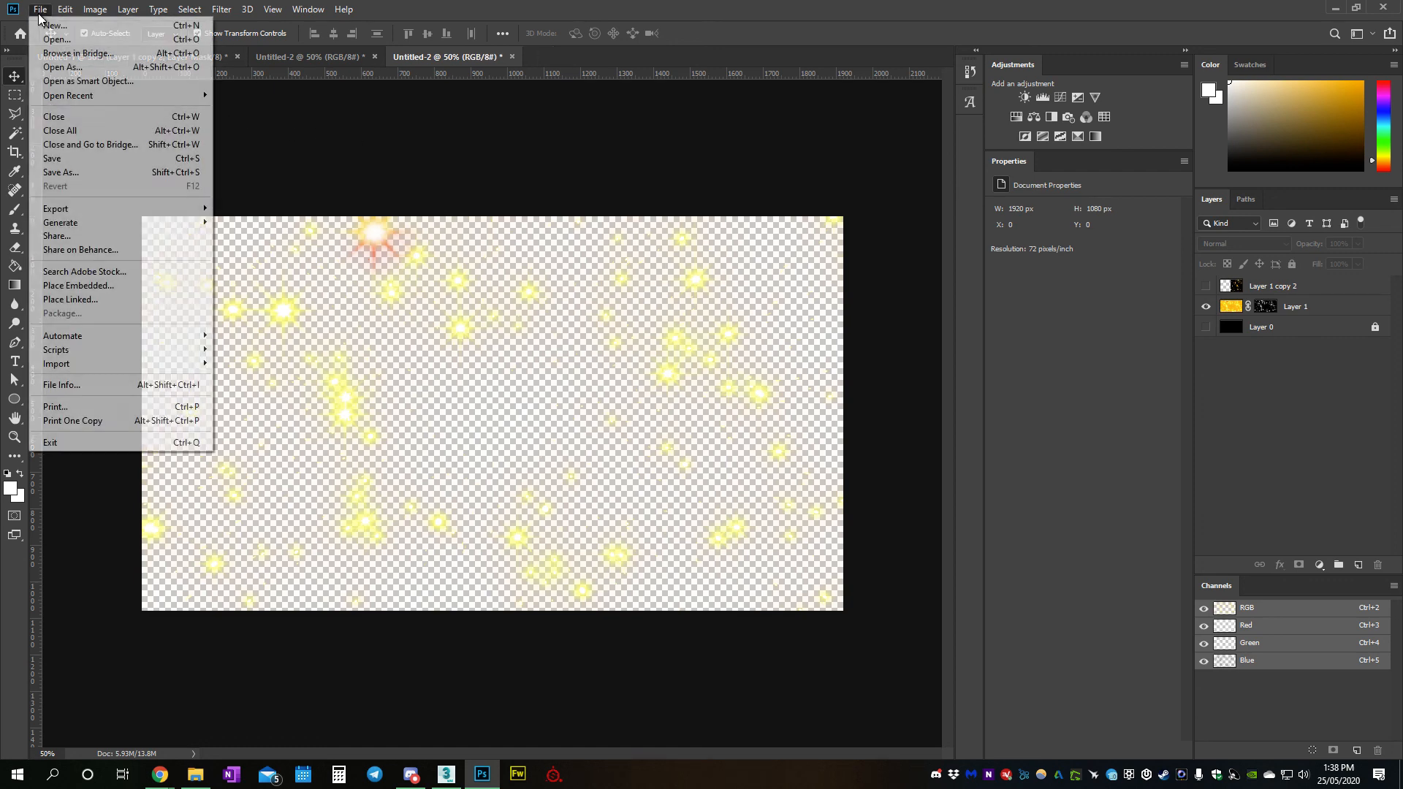
click(584, 164)
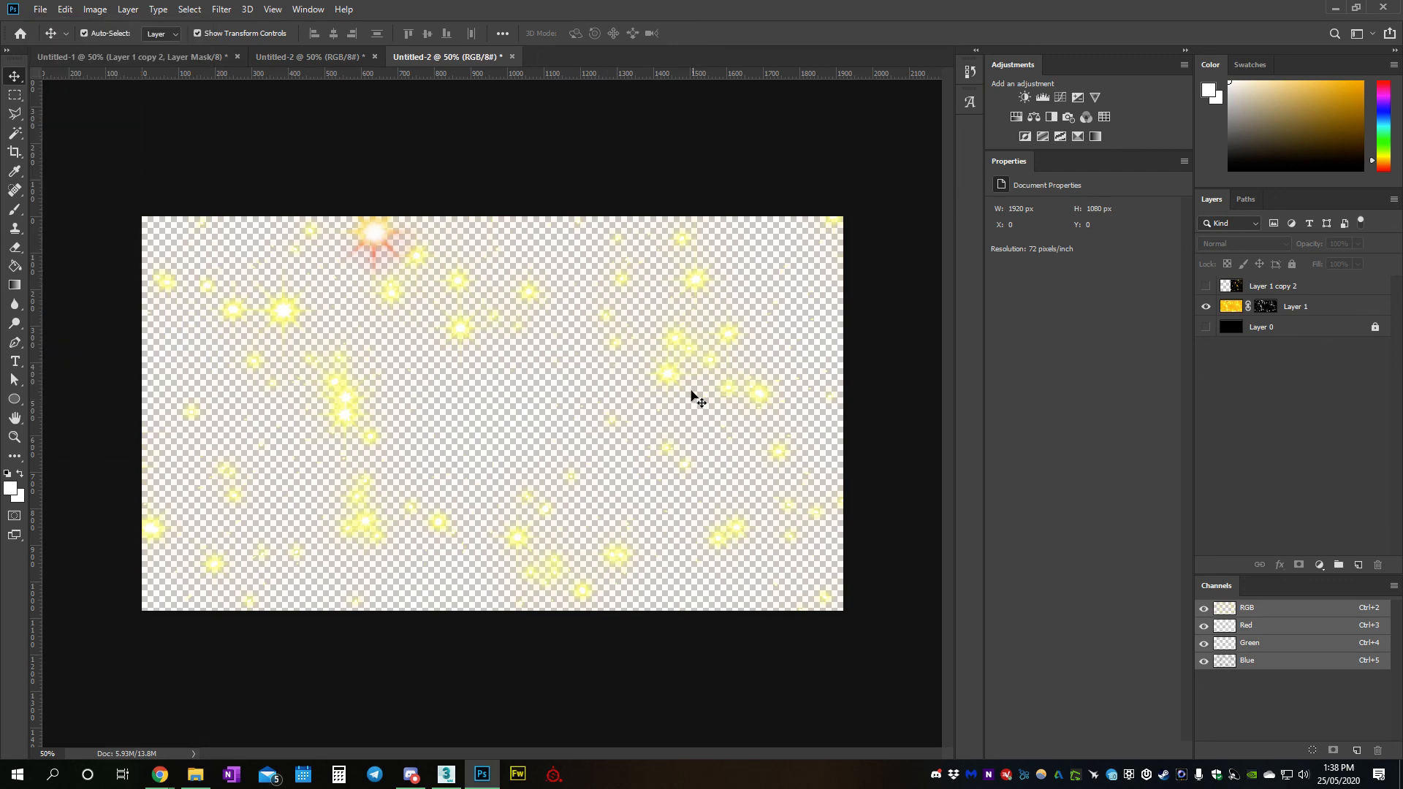